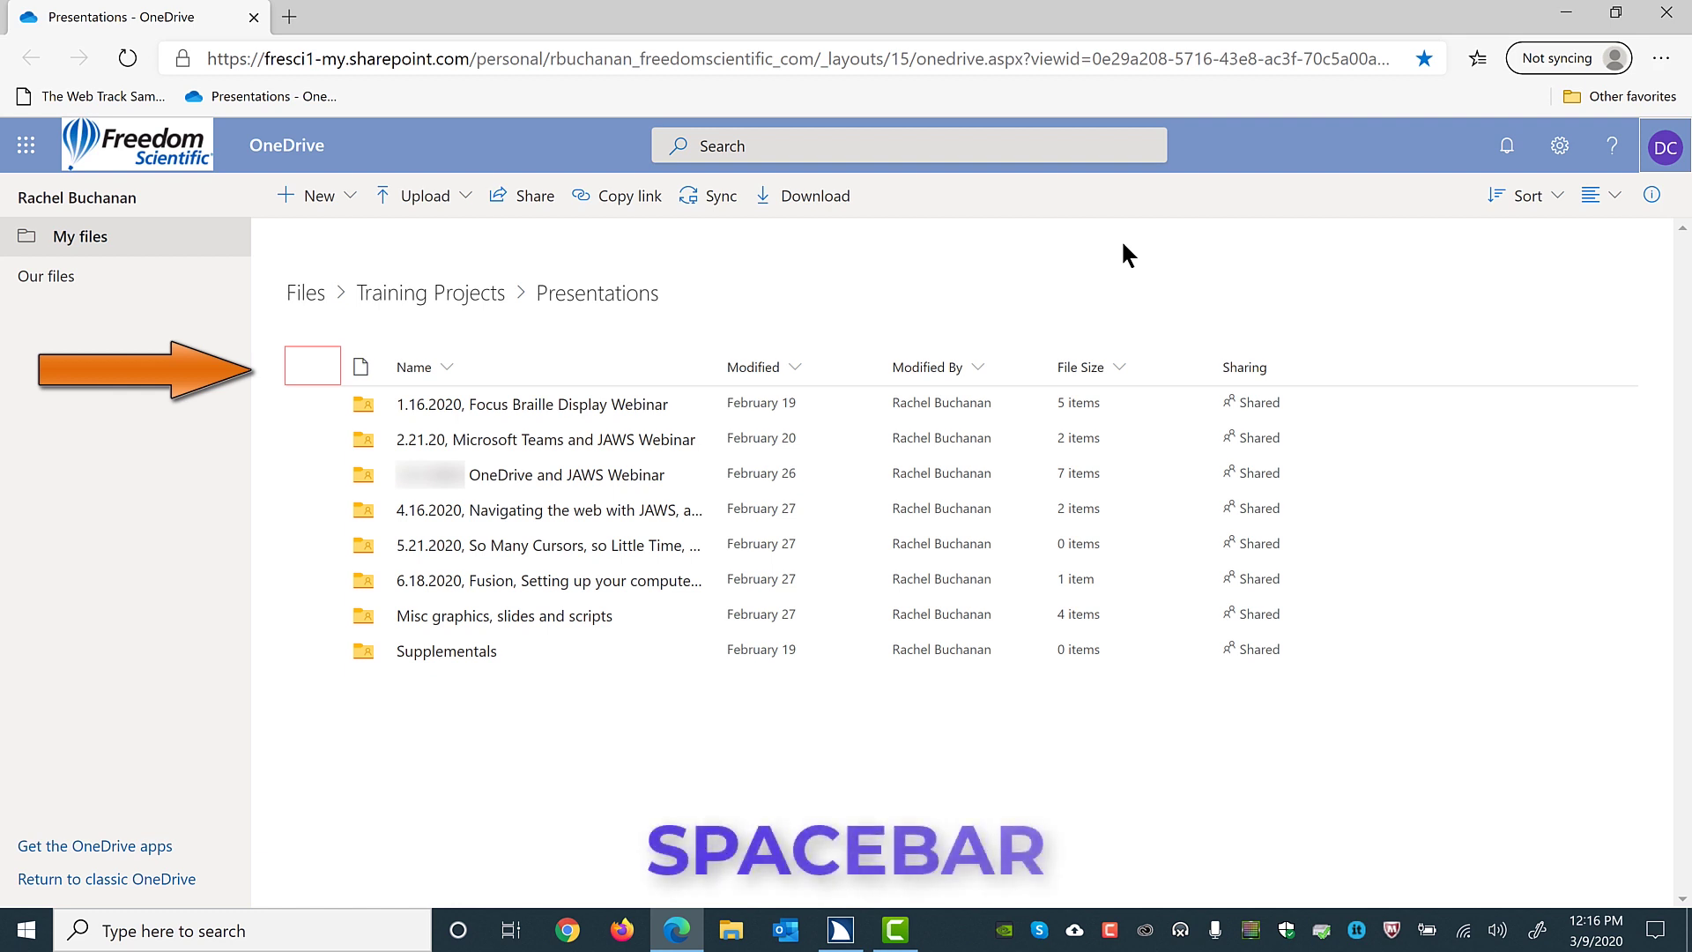
Toggle select-all on and off, then step down the folder list to the OneDrive and JAWS Webinar folder
key(space)
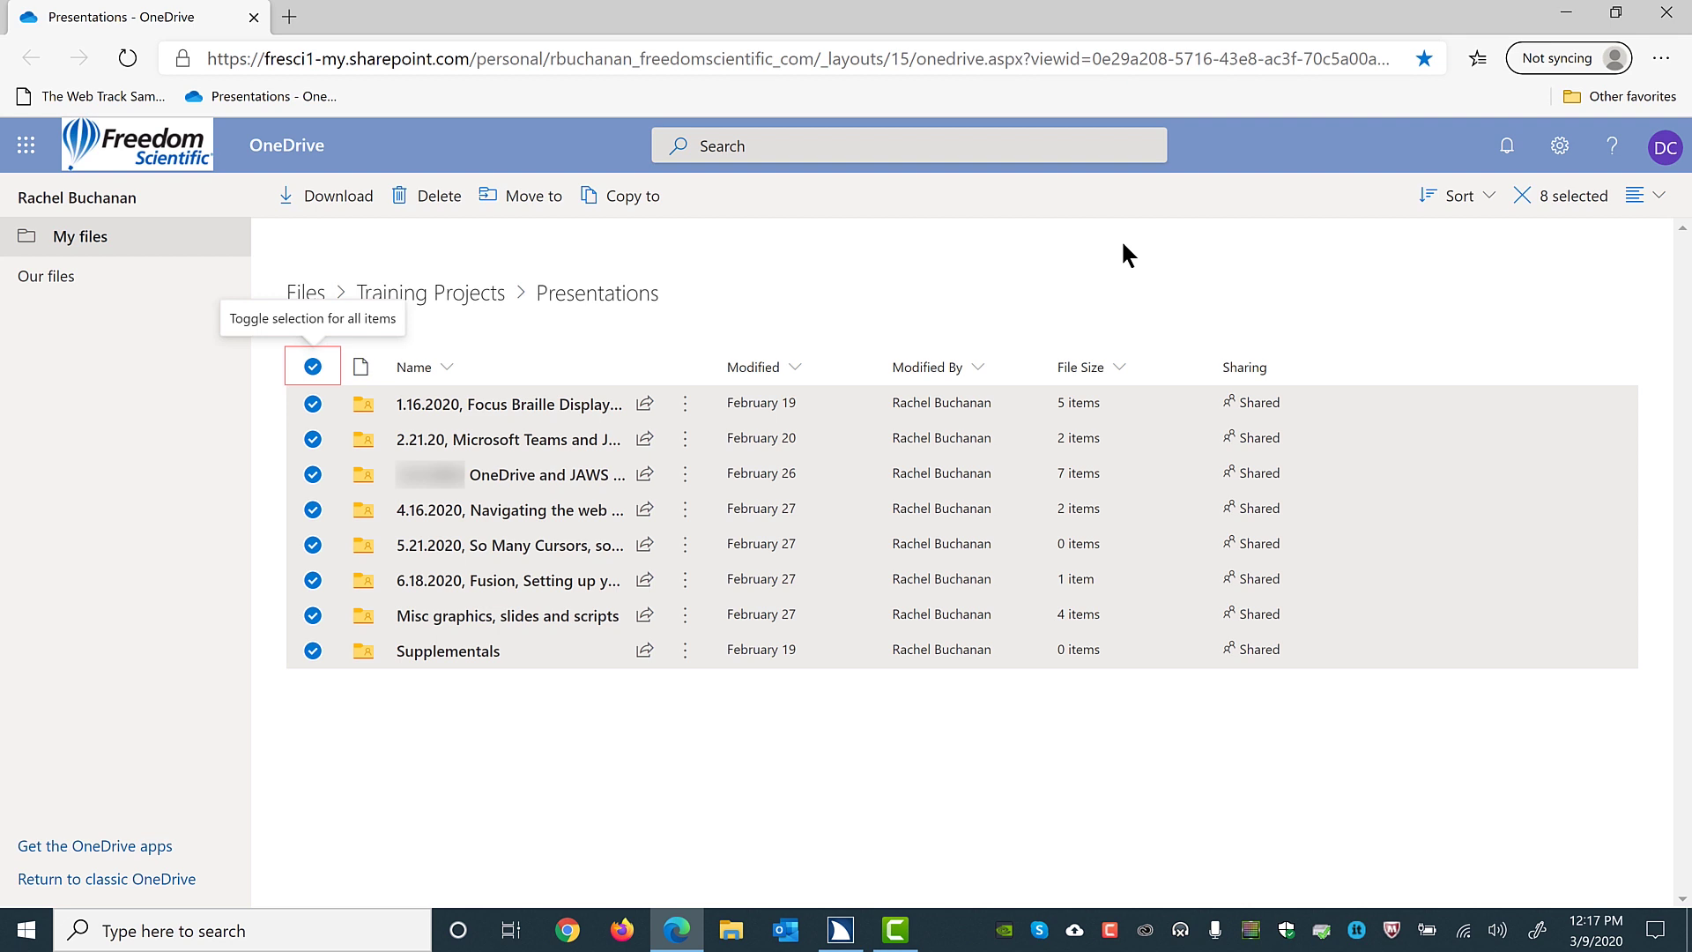
key(space)
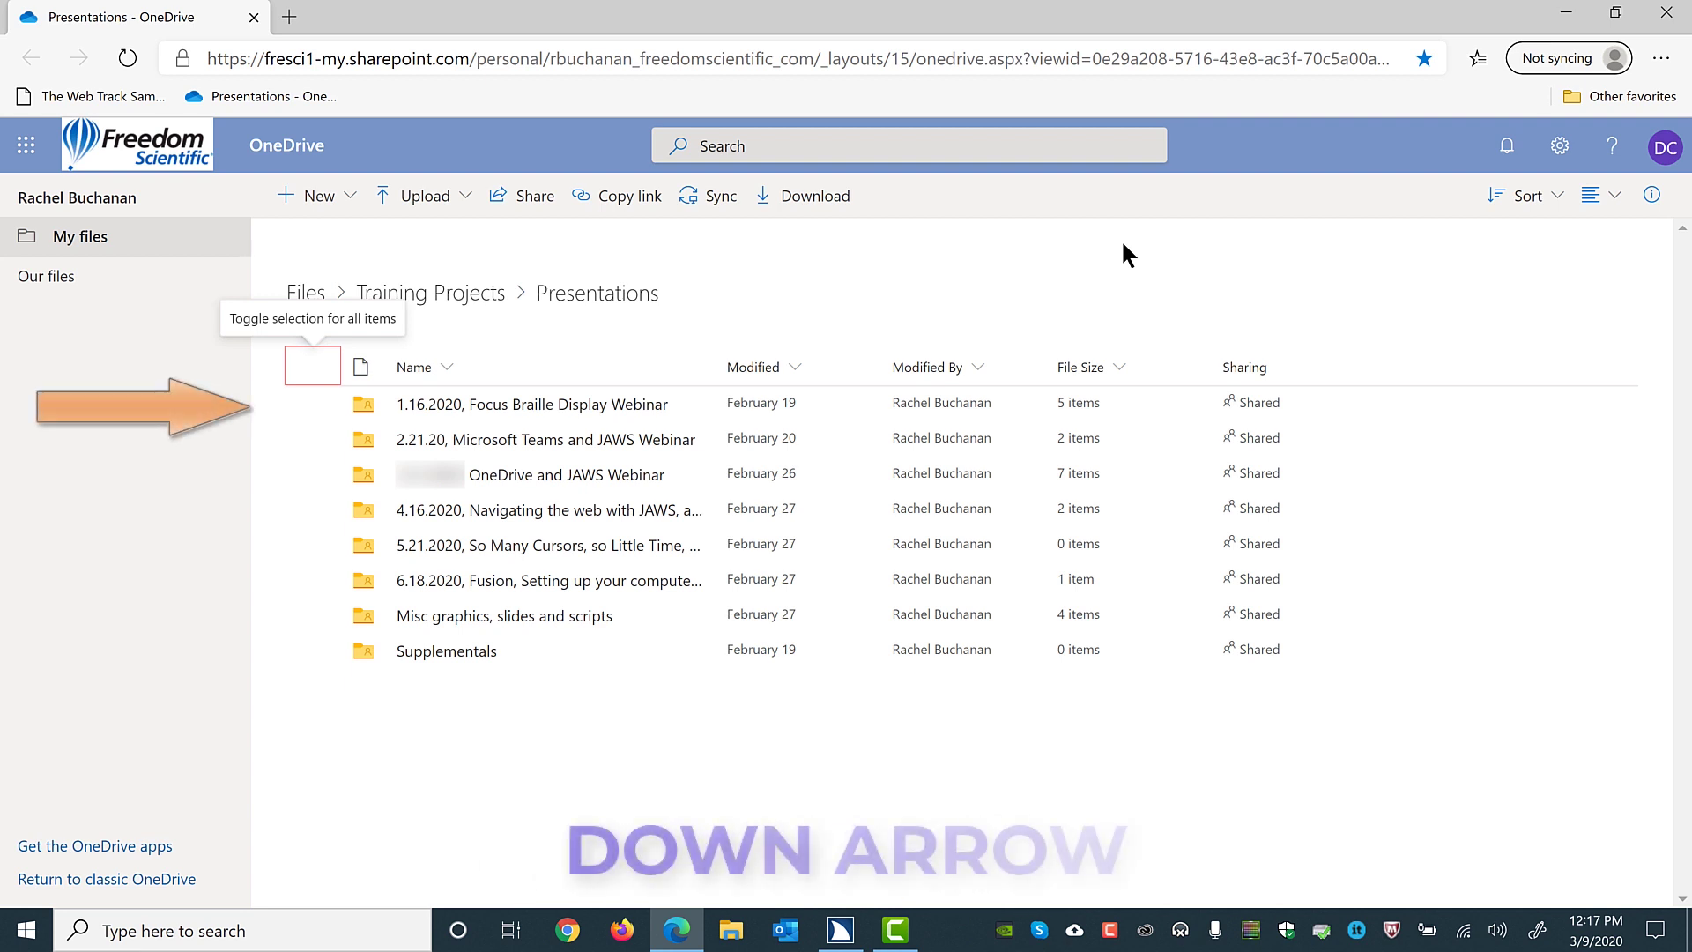
key(Down)
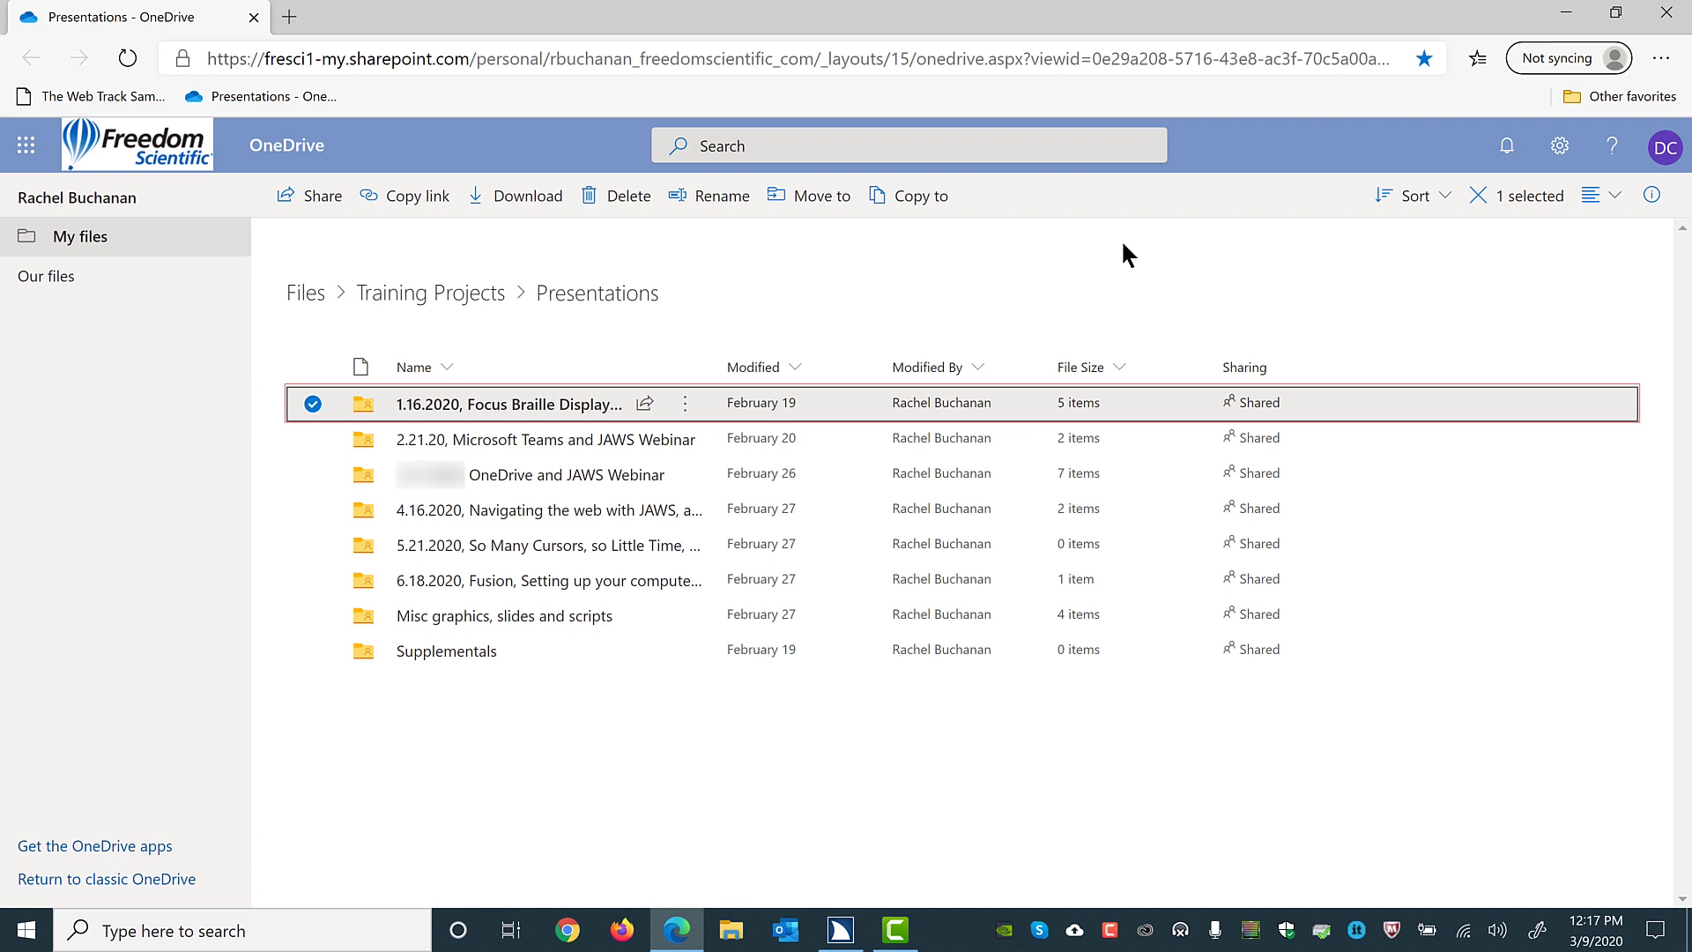
key(Down)
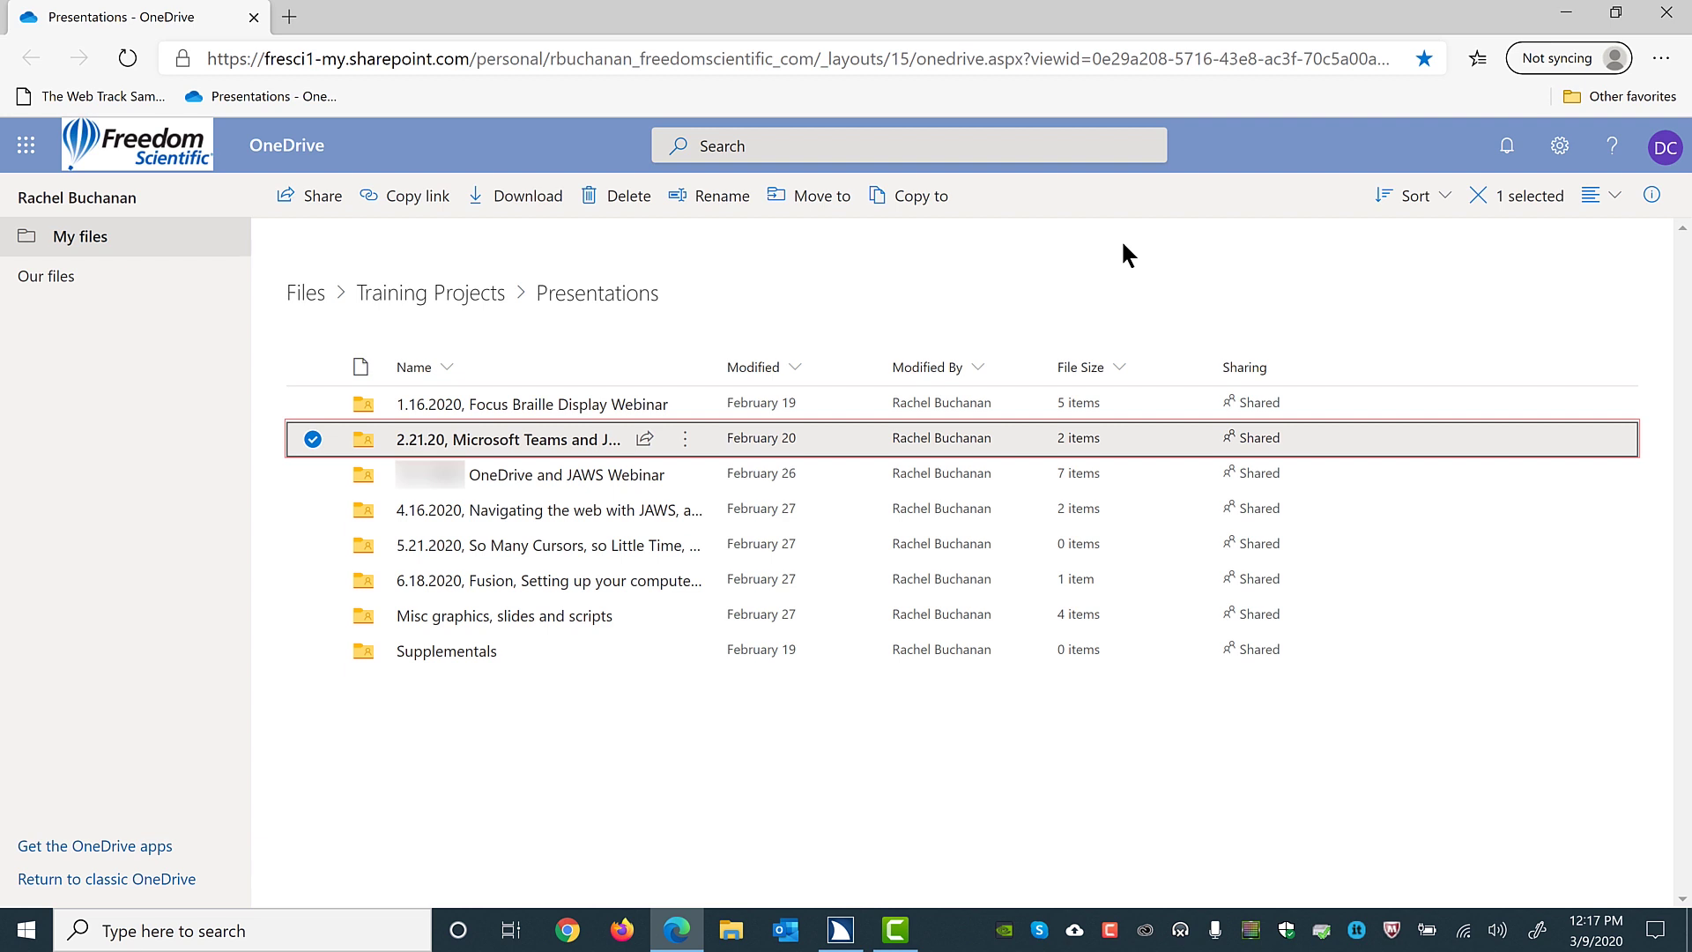
key(Down)
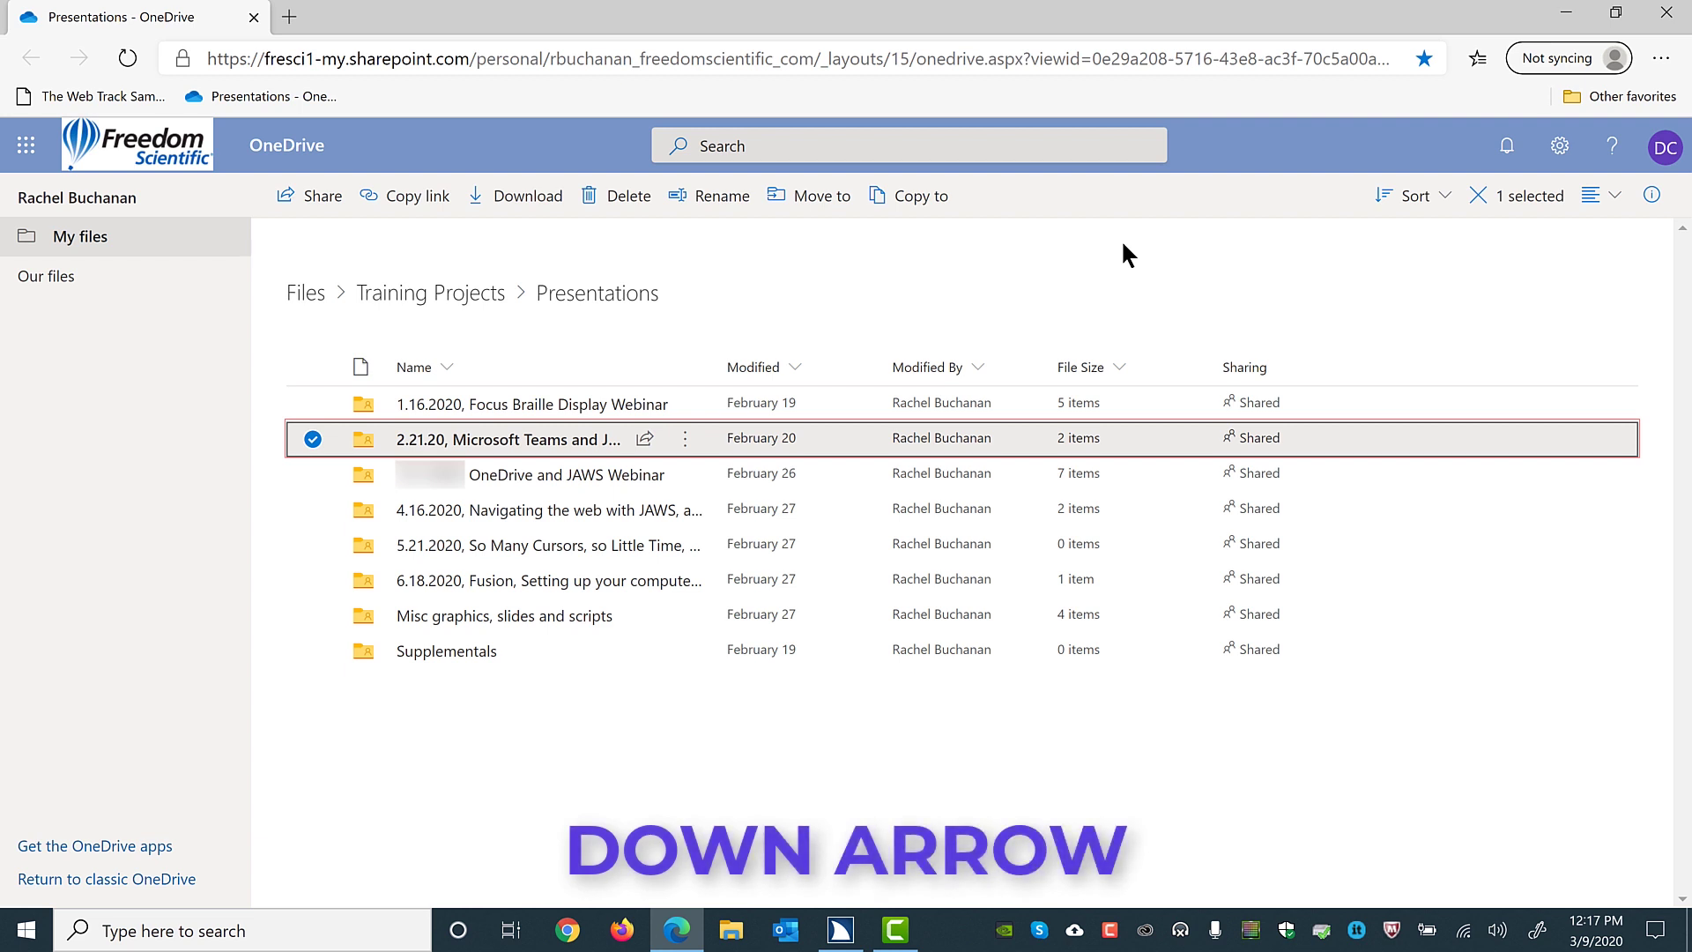
key(Down)
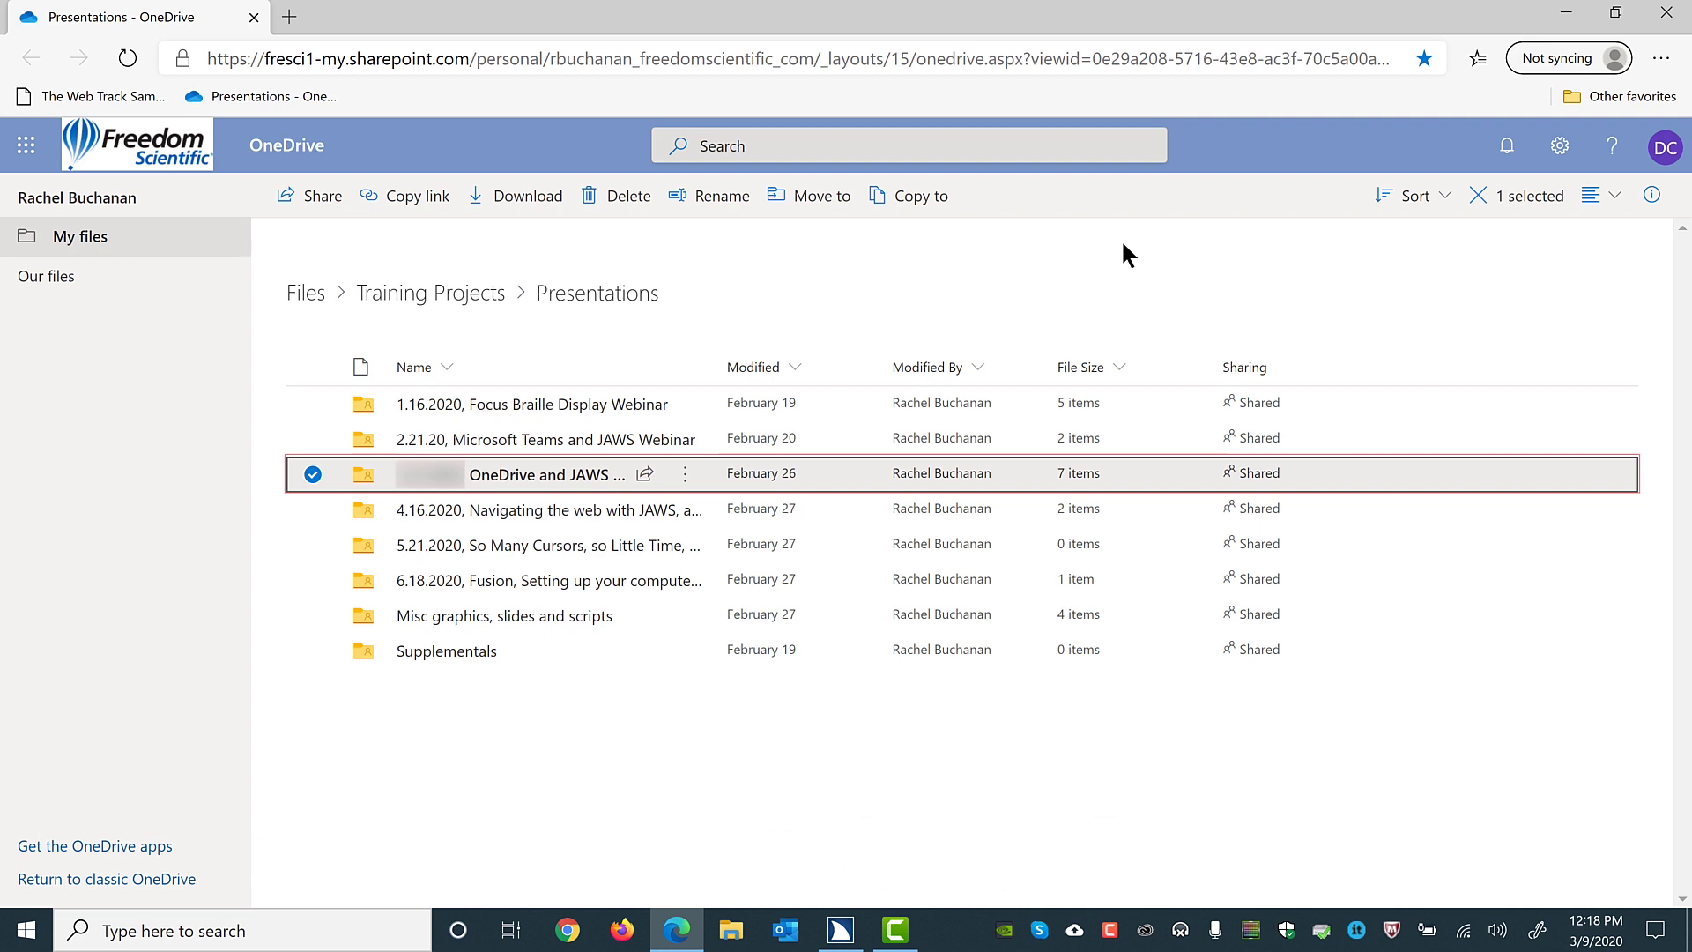
Open the 3.21.2020, OneDrive and JAWS Webinar folder and select the Webinar Outline Rev D file
key(Return)
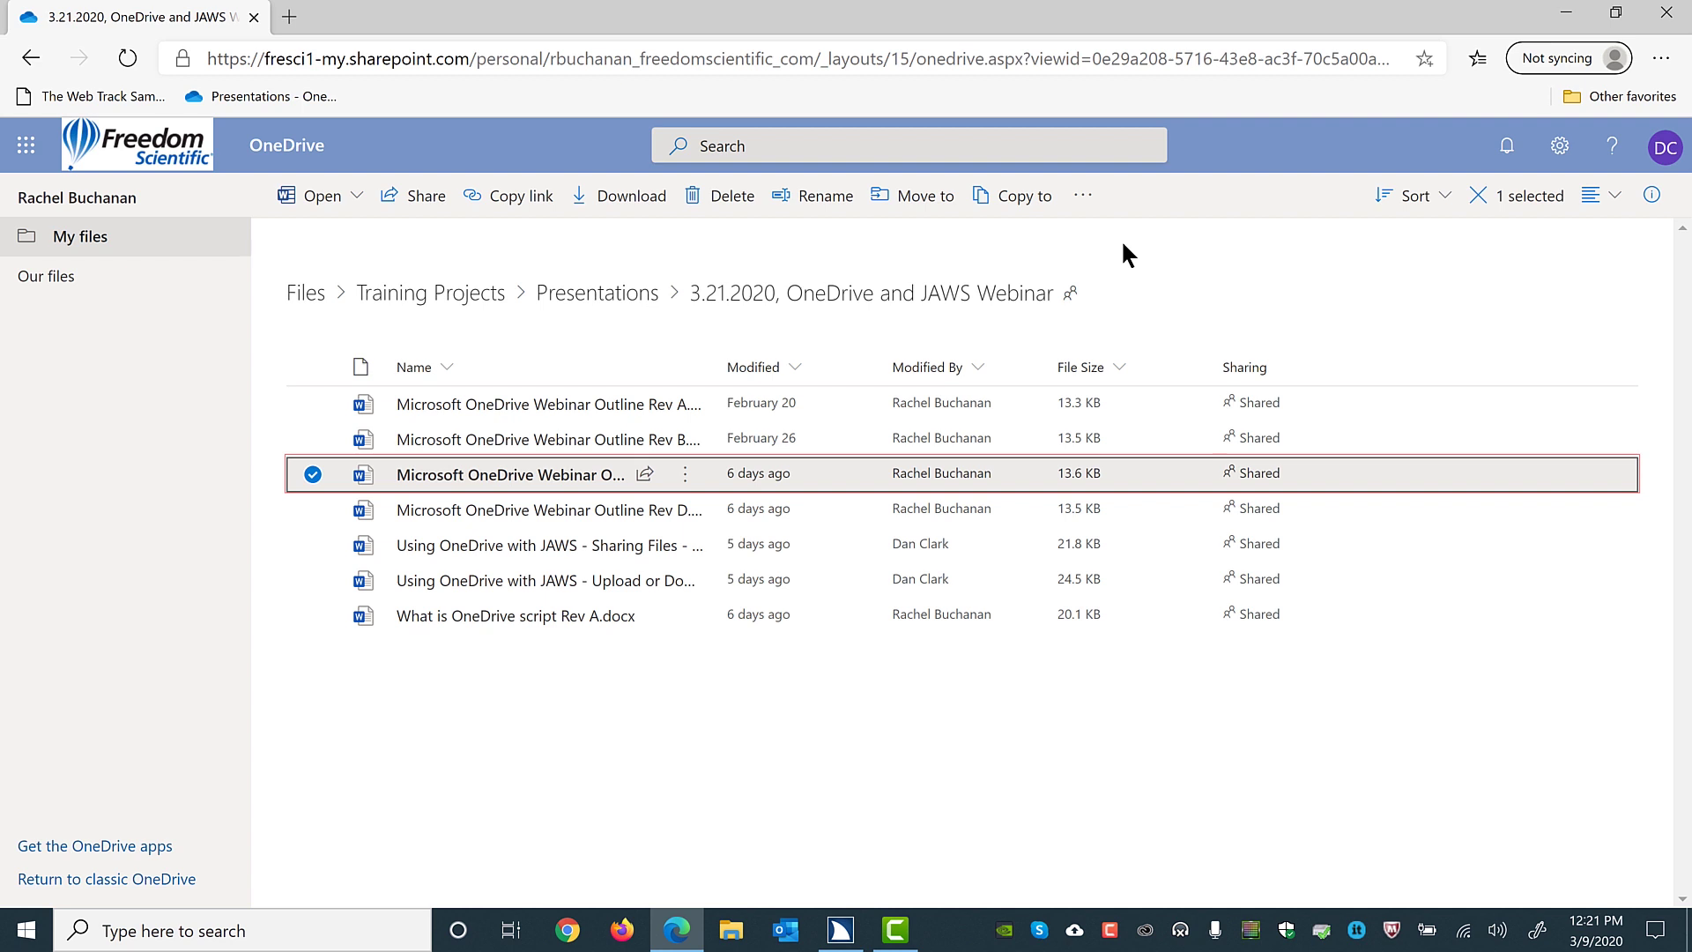
key(Down)
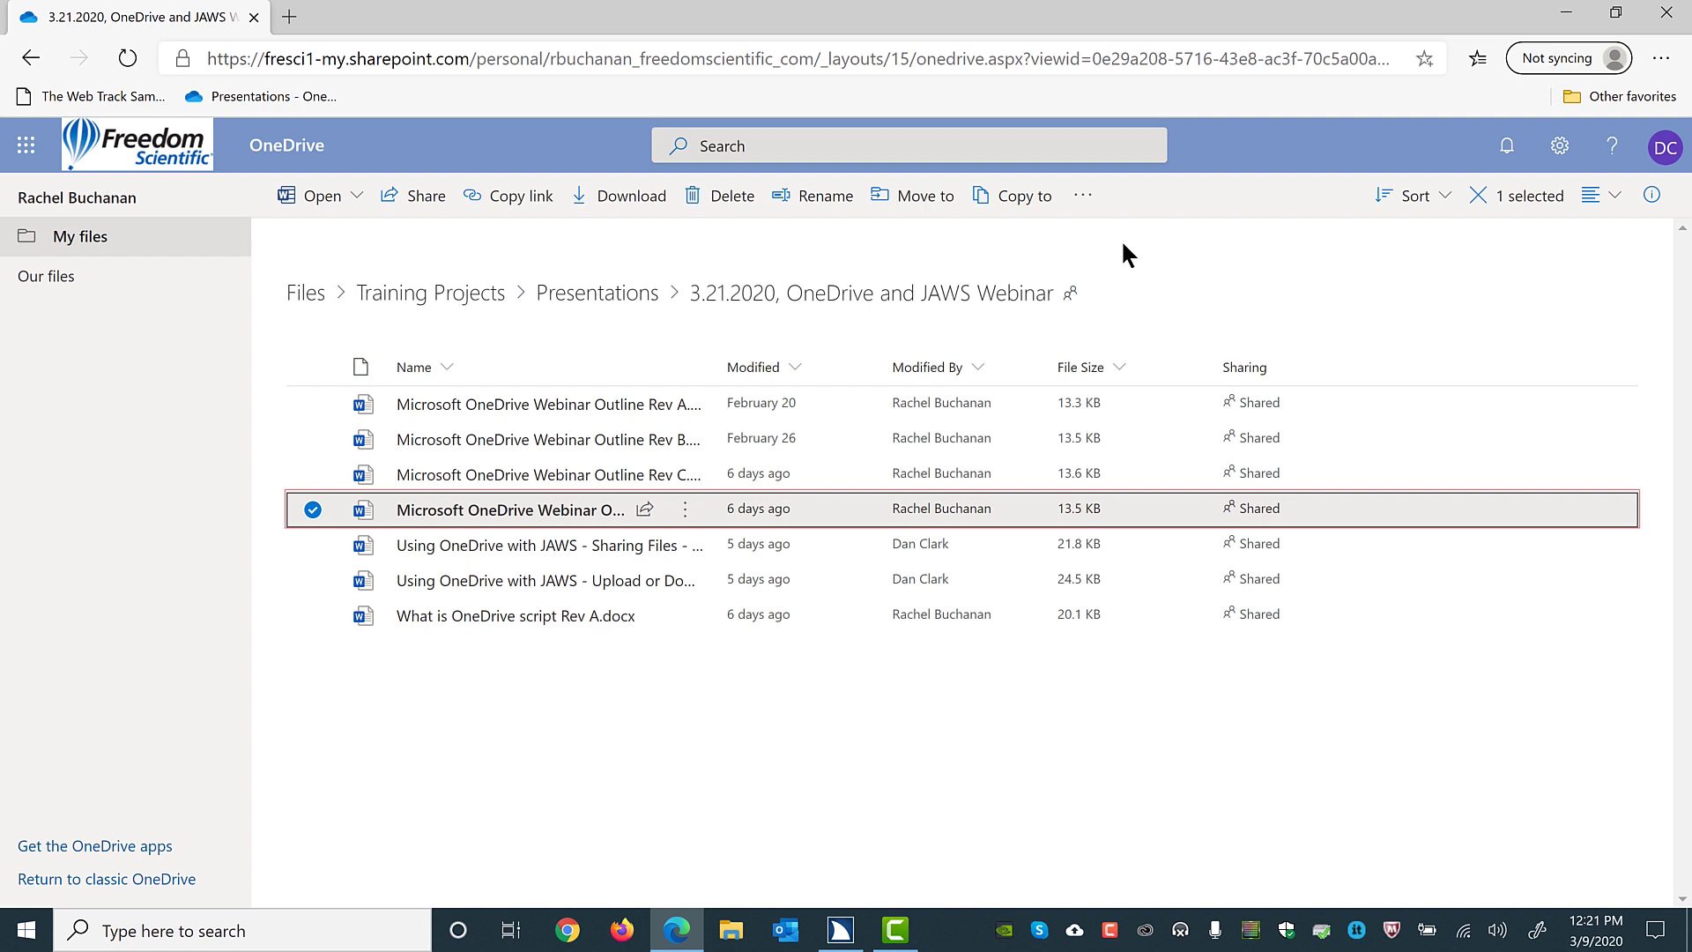
key(space)
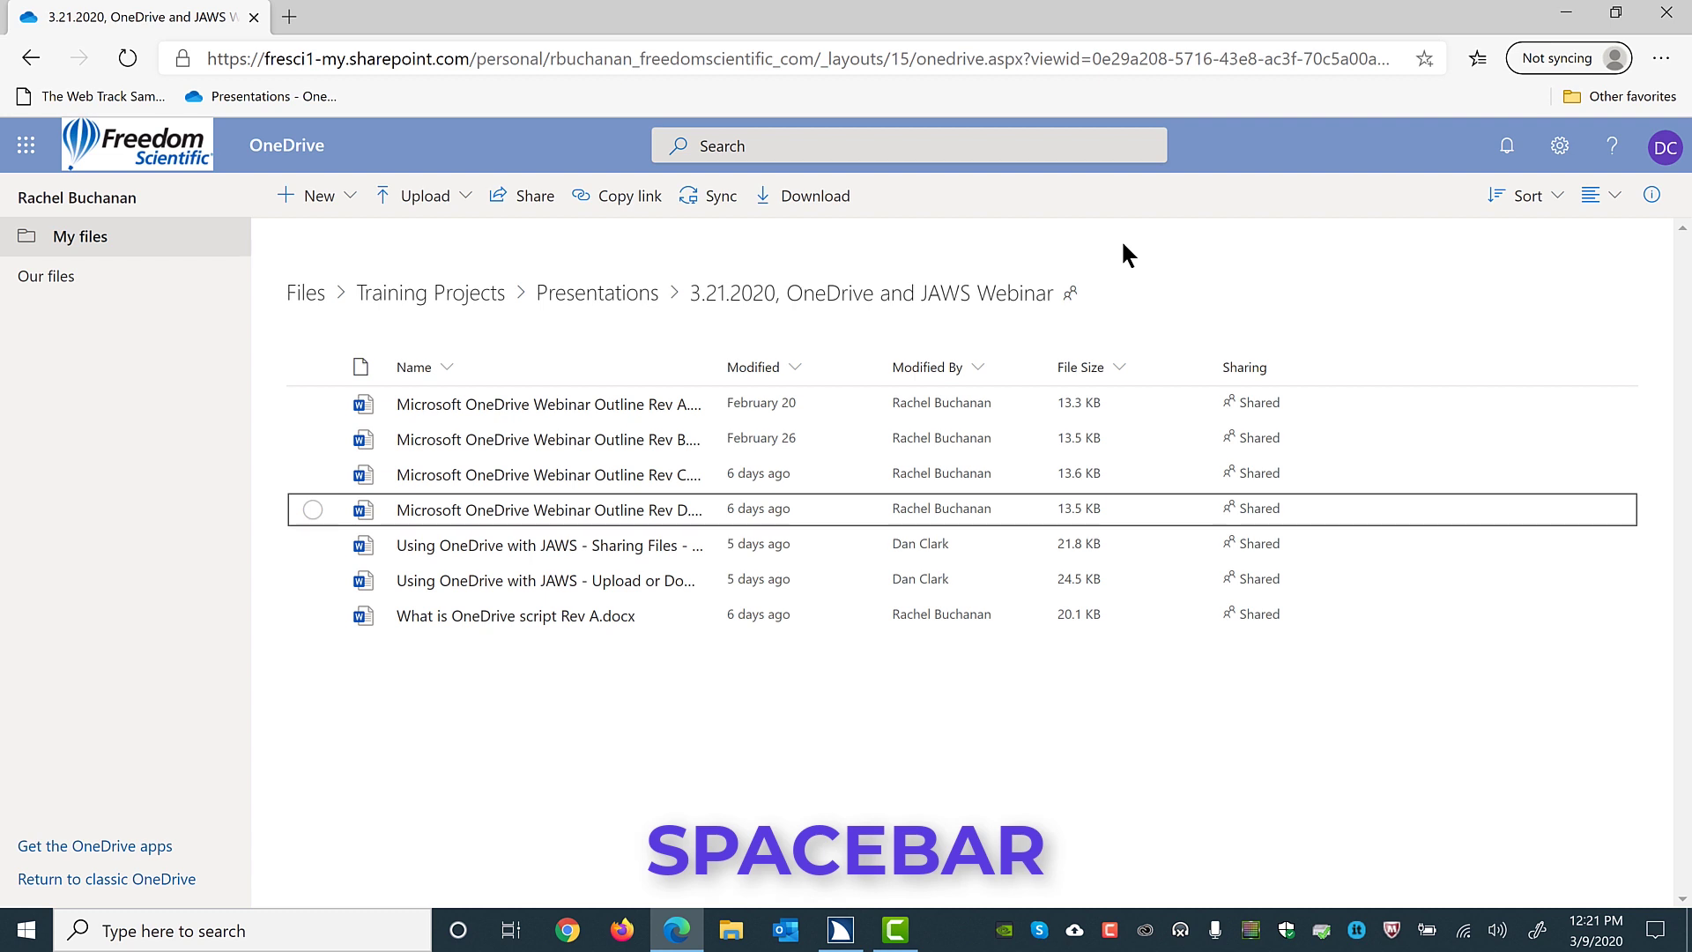
key(space)
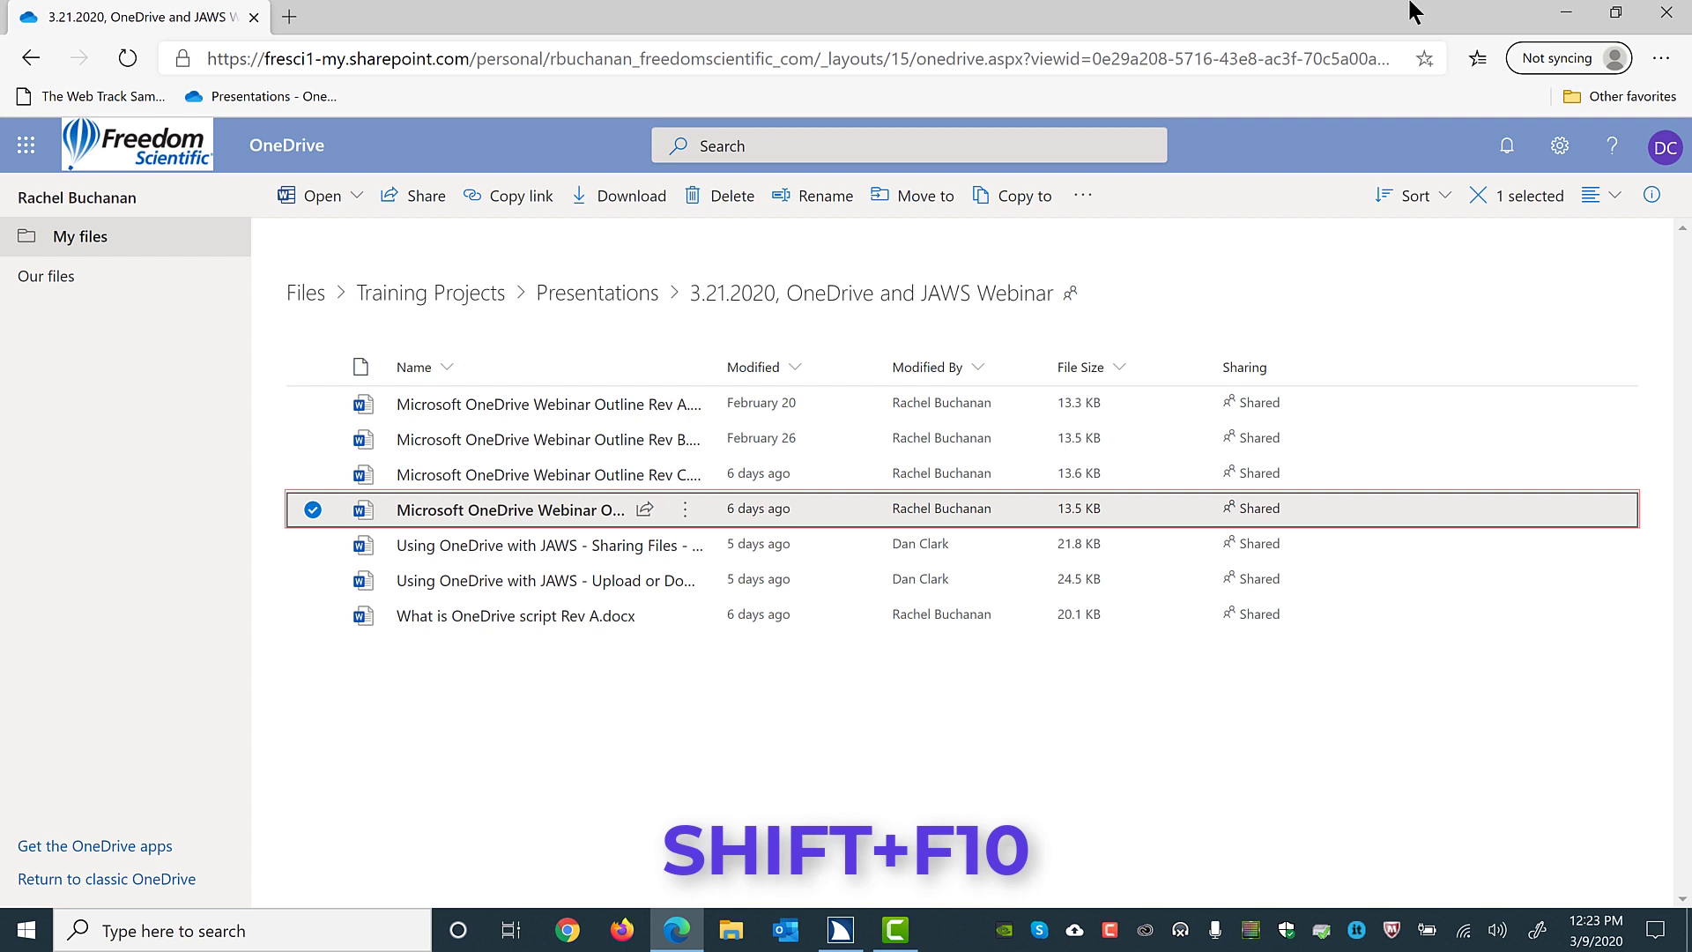
Download the Webinar Outline Rev D file as a .docx using Download in its context menu
key(shift+F10)
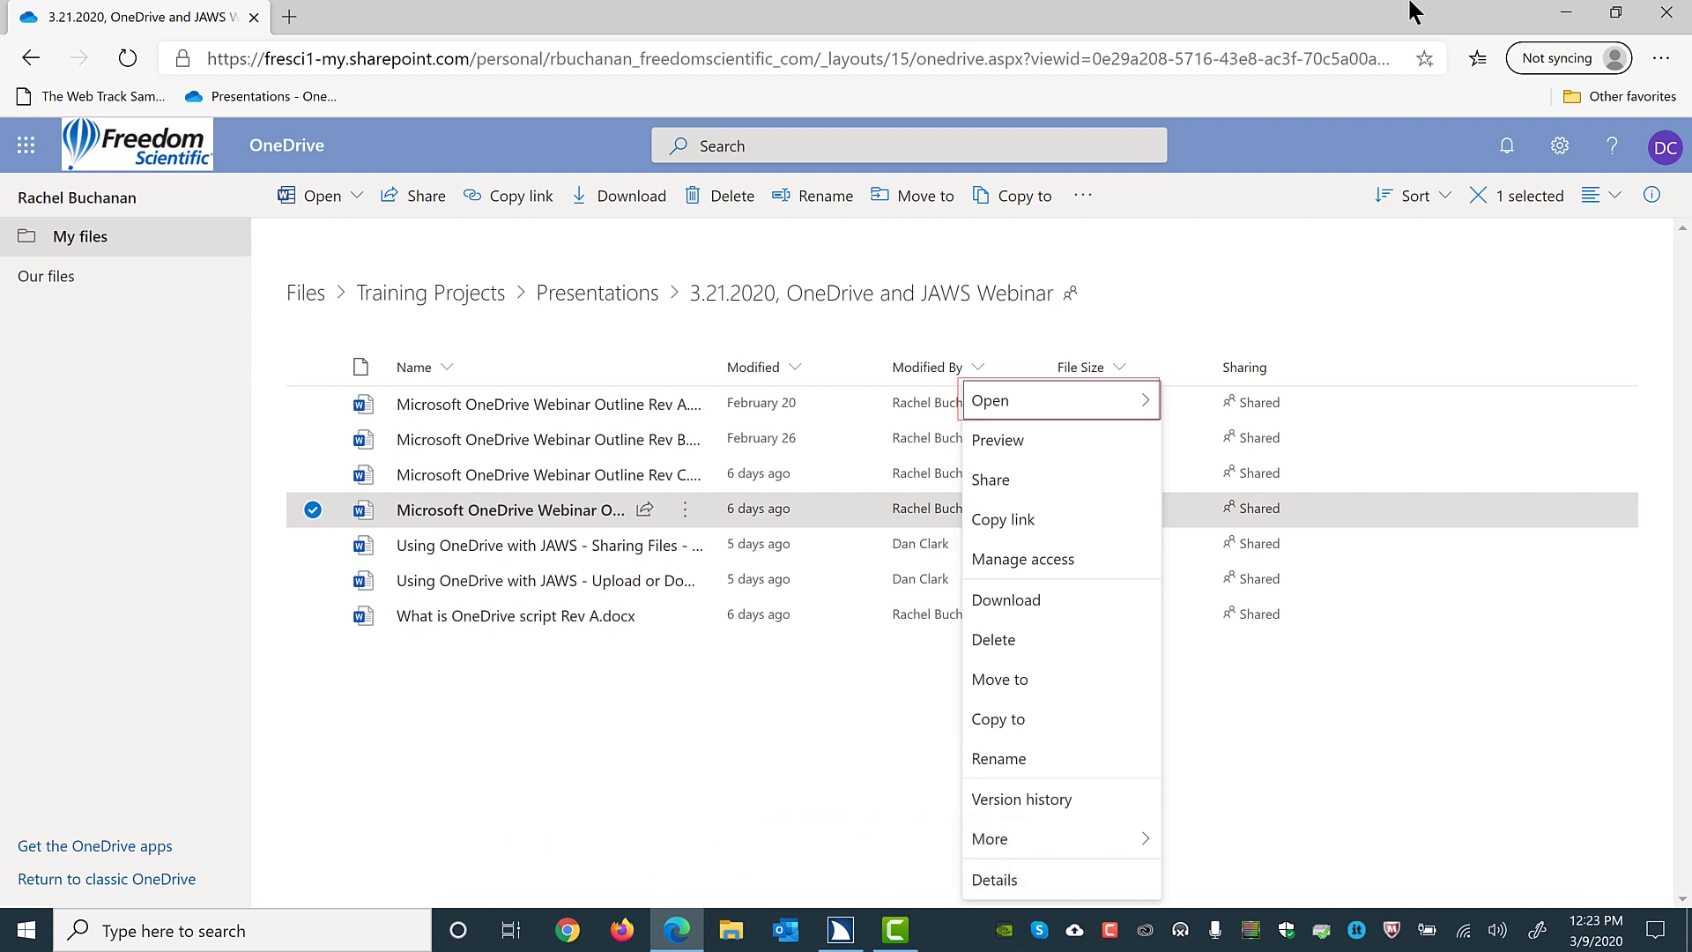
key(Down)
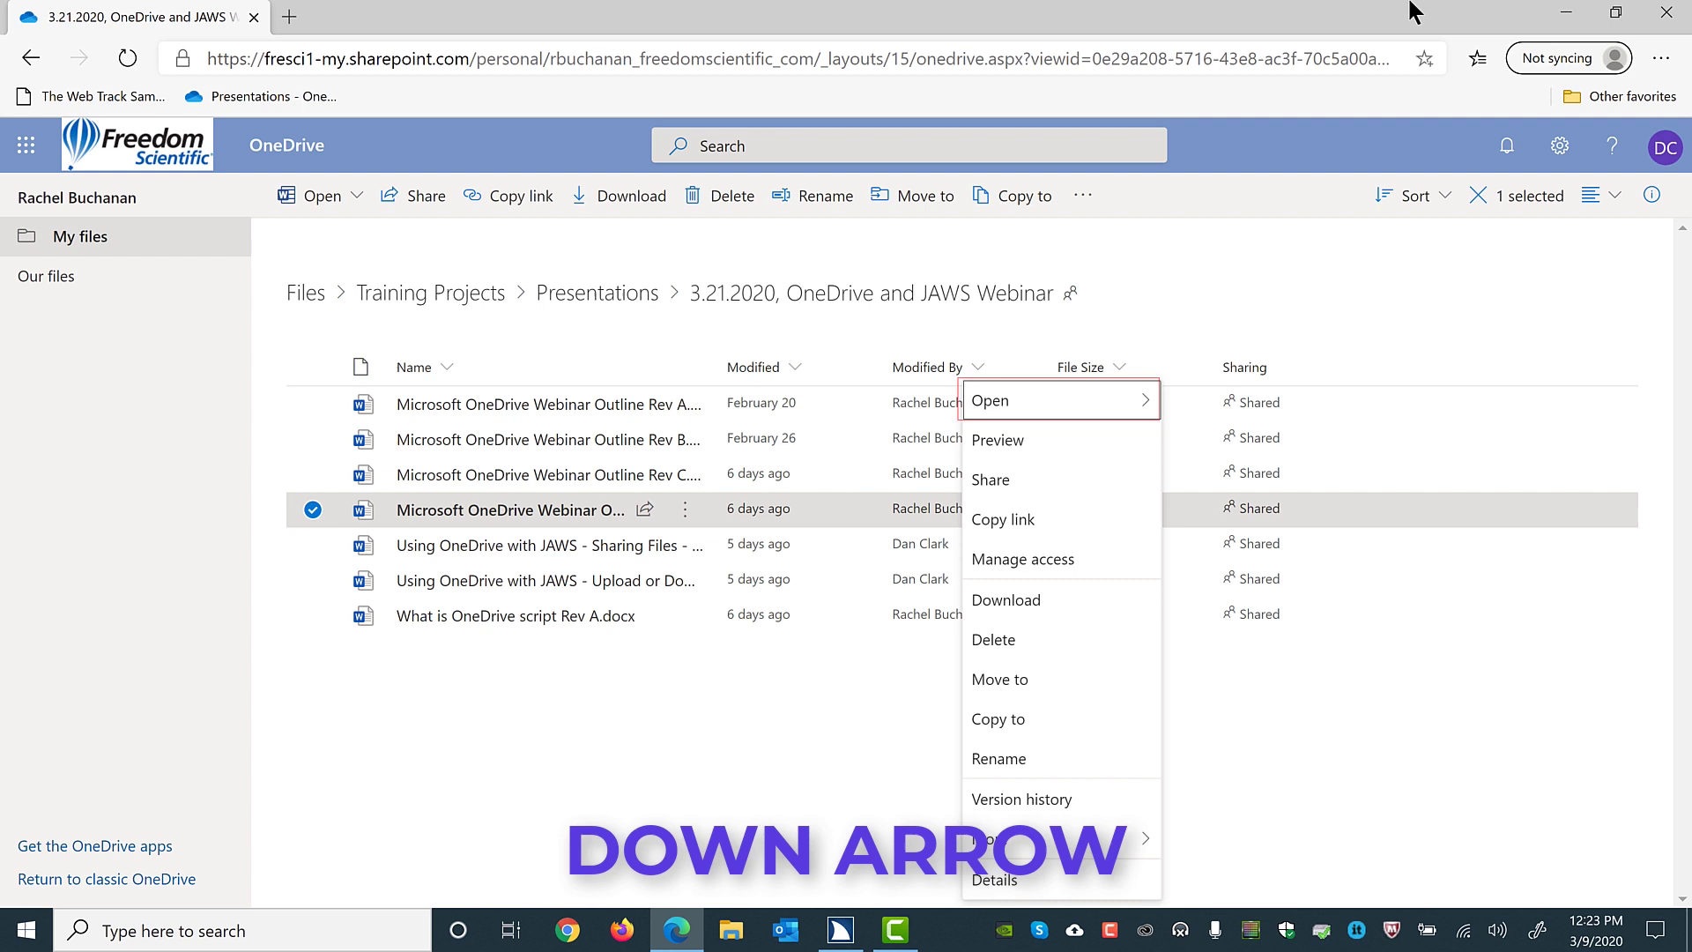
key(Down)
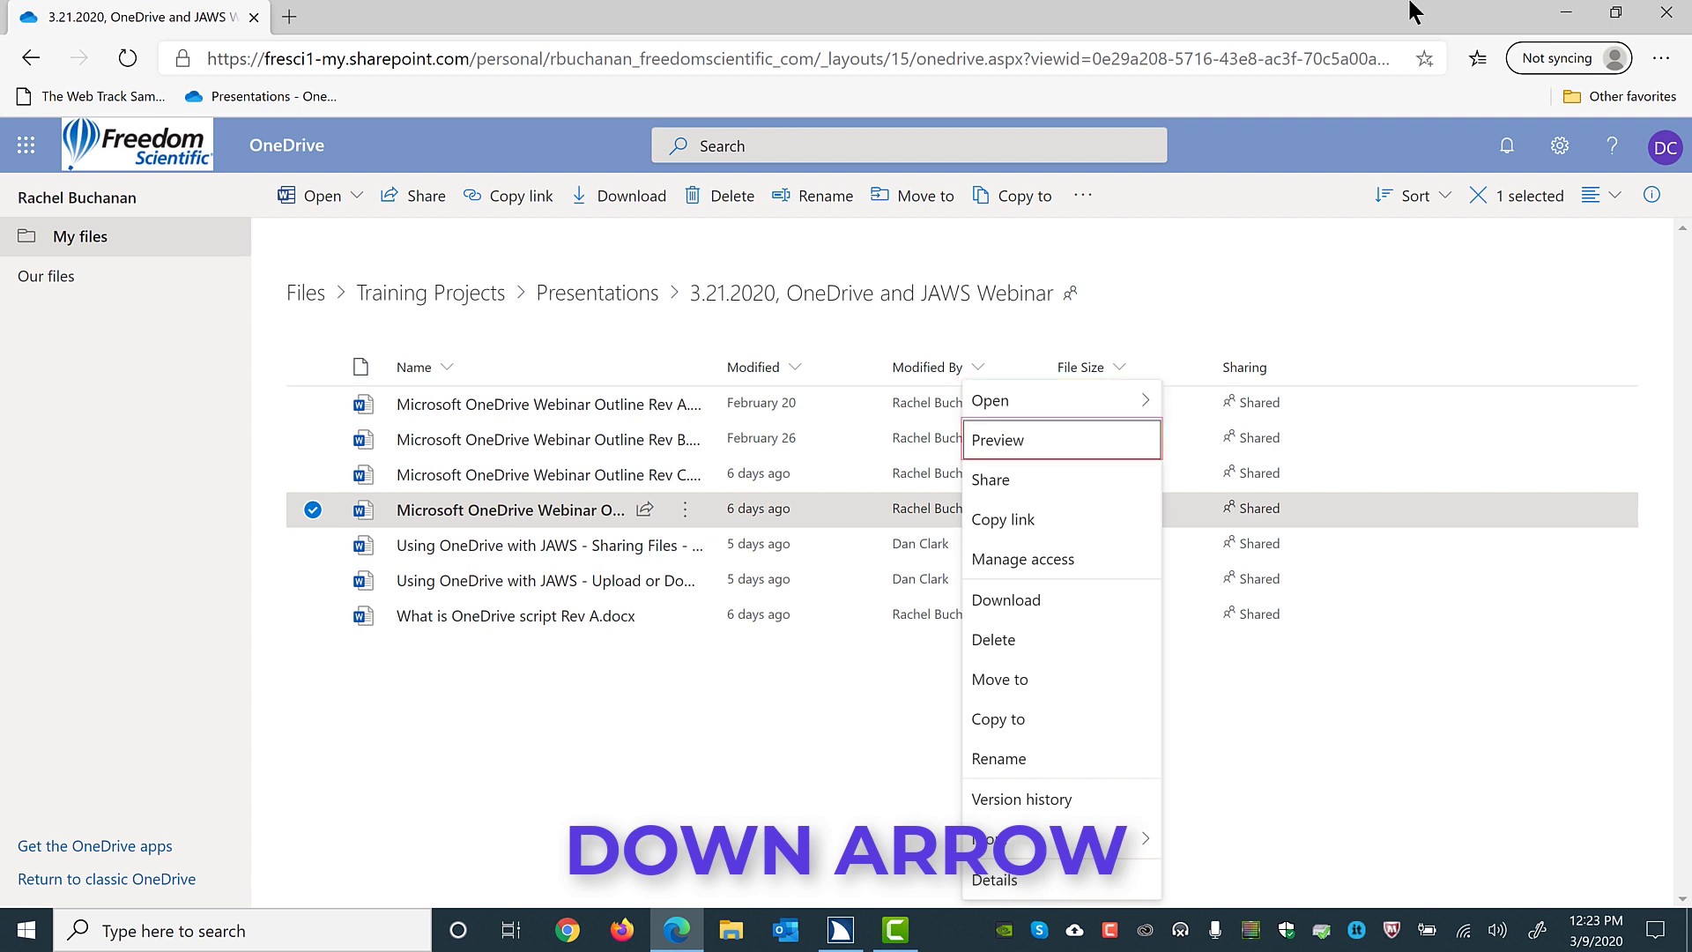
key(Down)
key(Down)
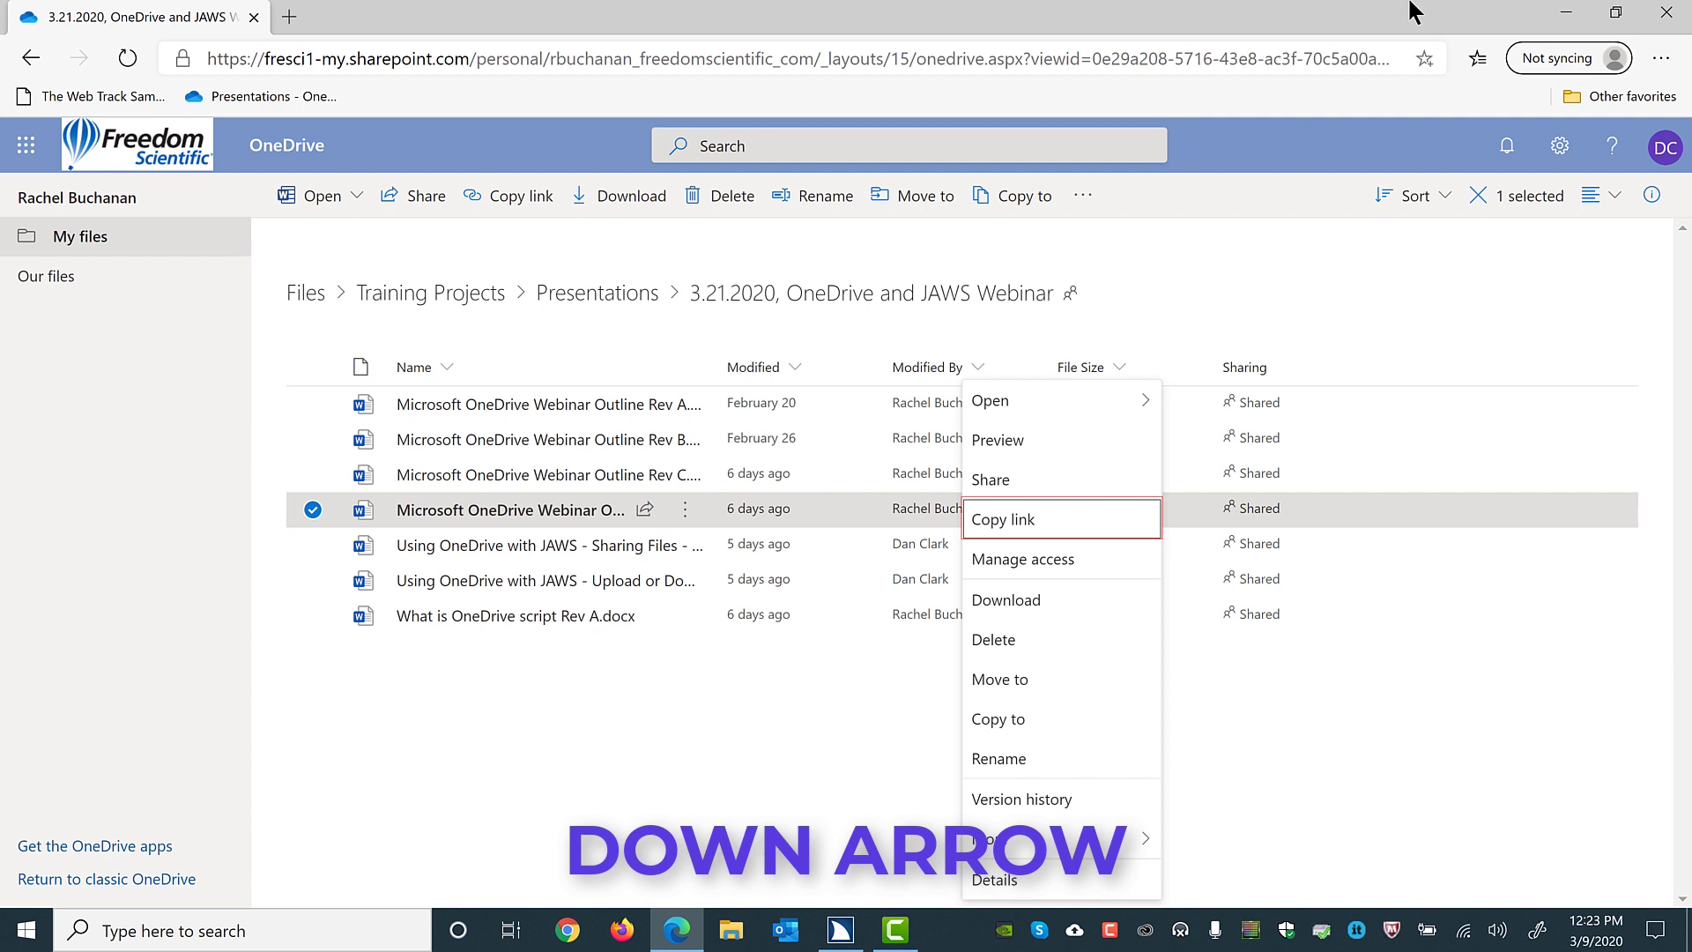
key(Down)
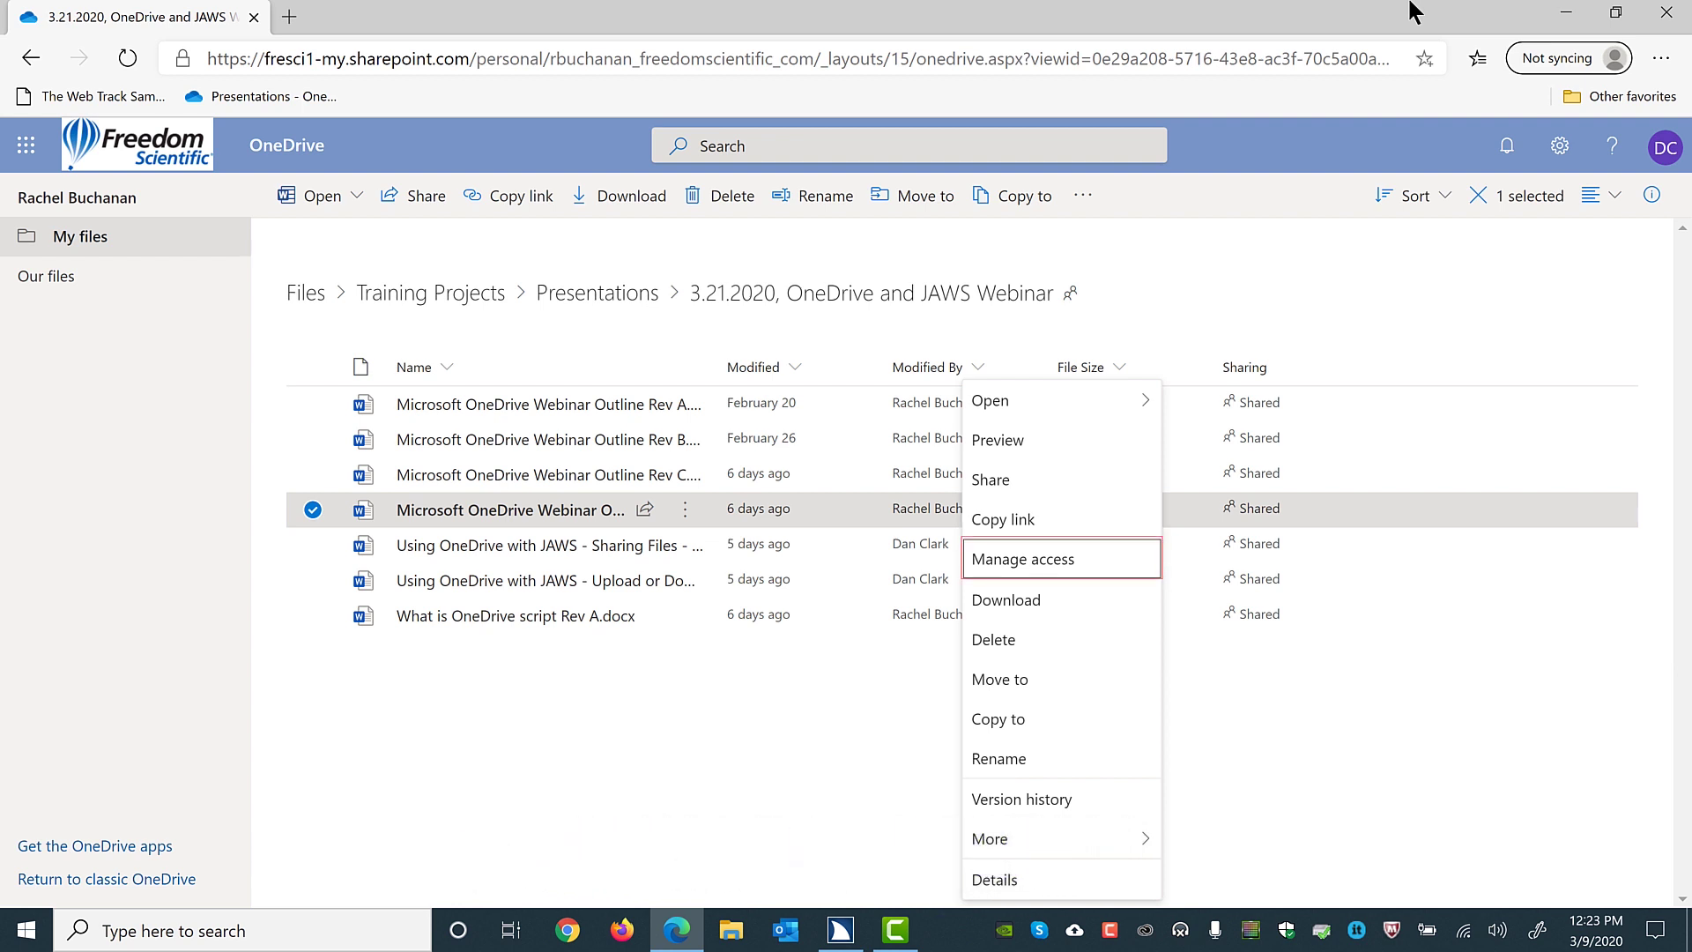
key(Down)
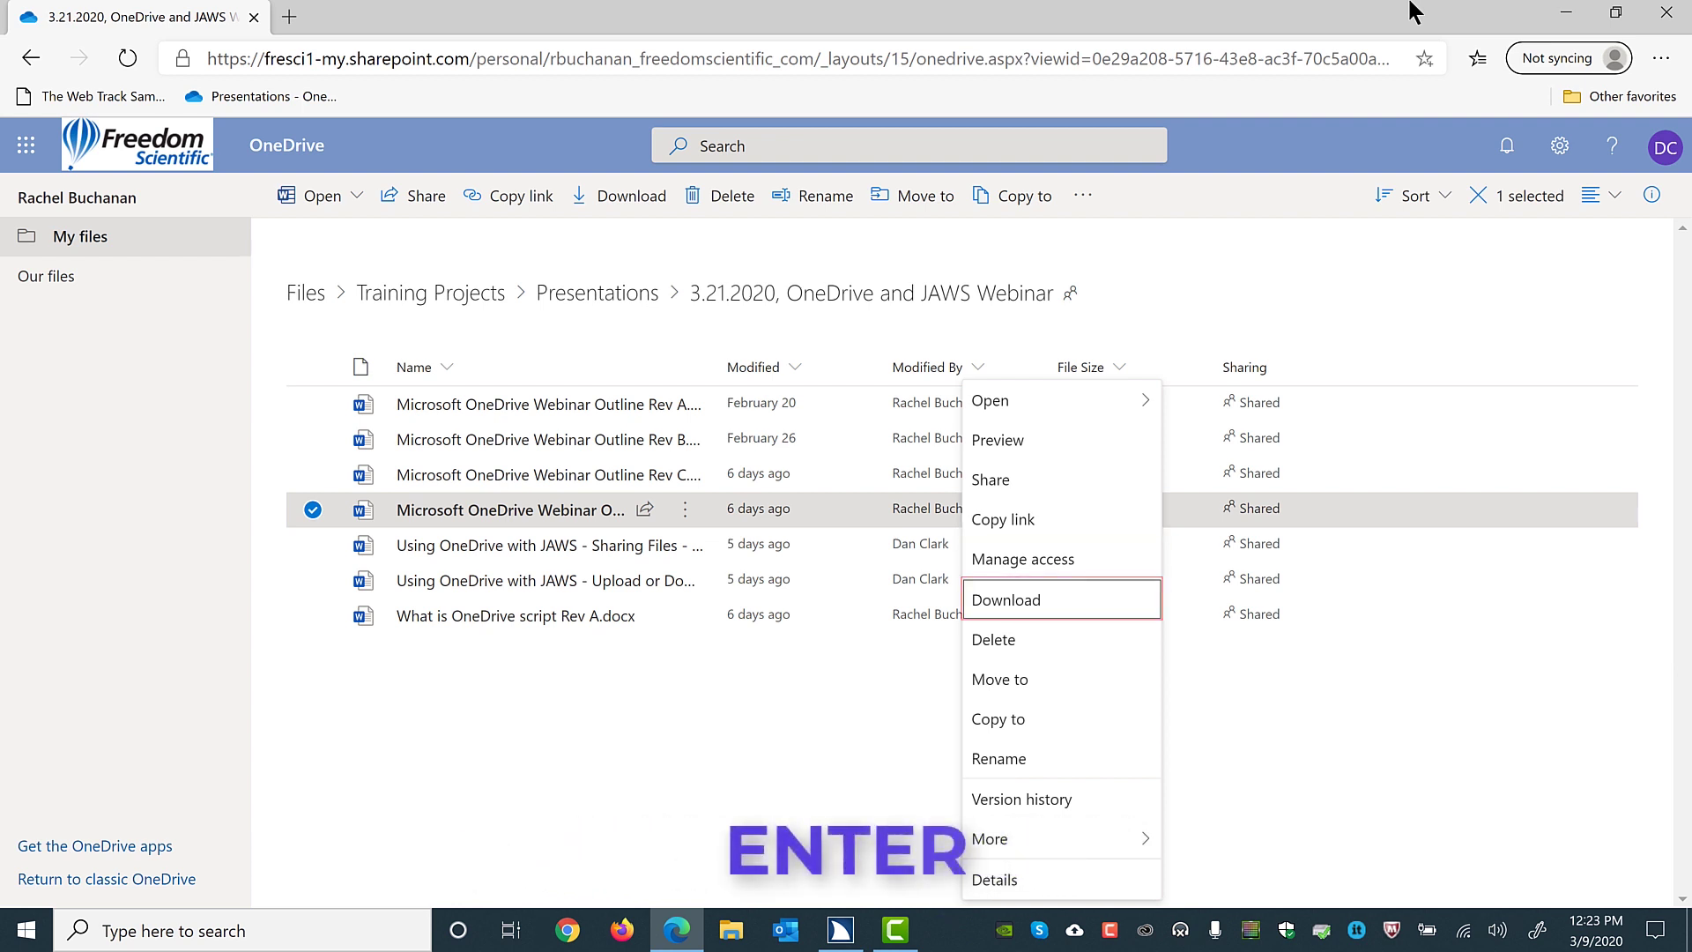
key(Return)
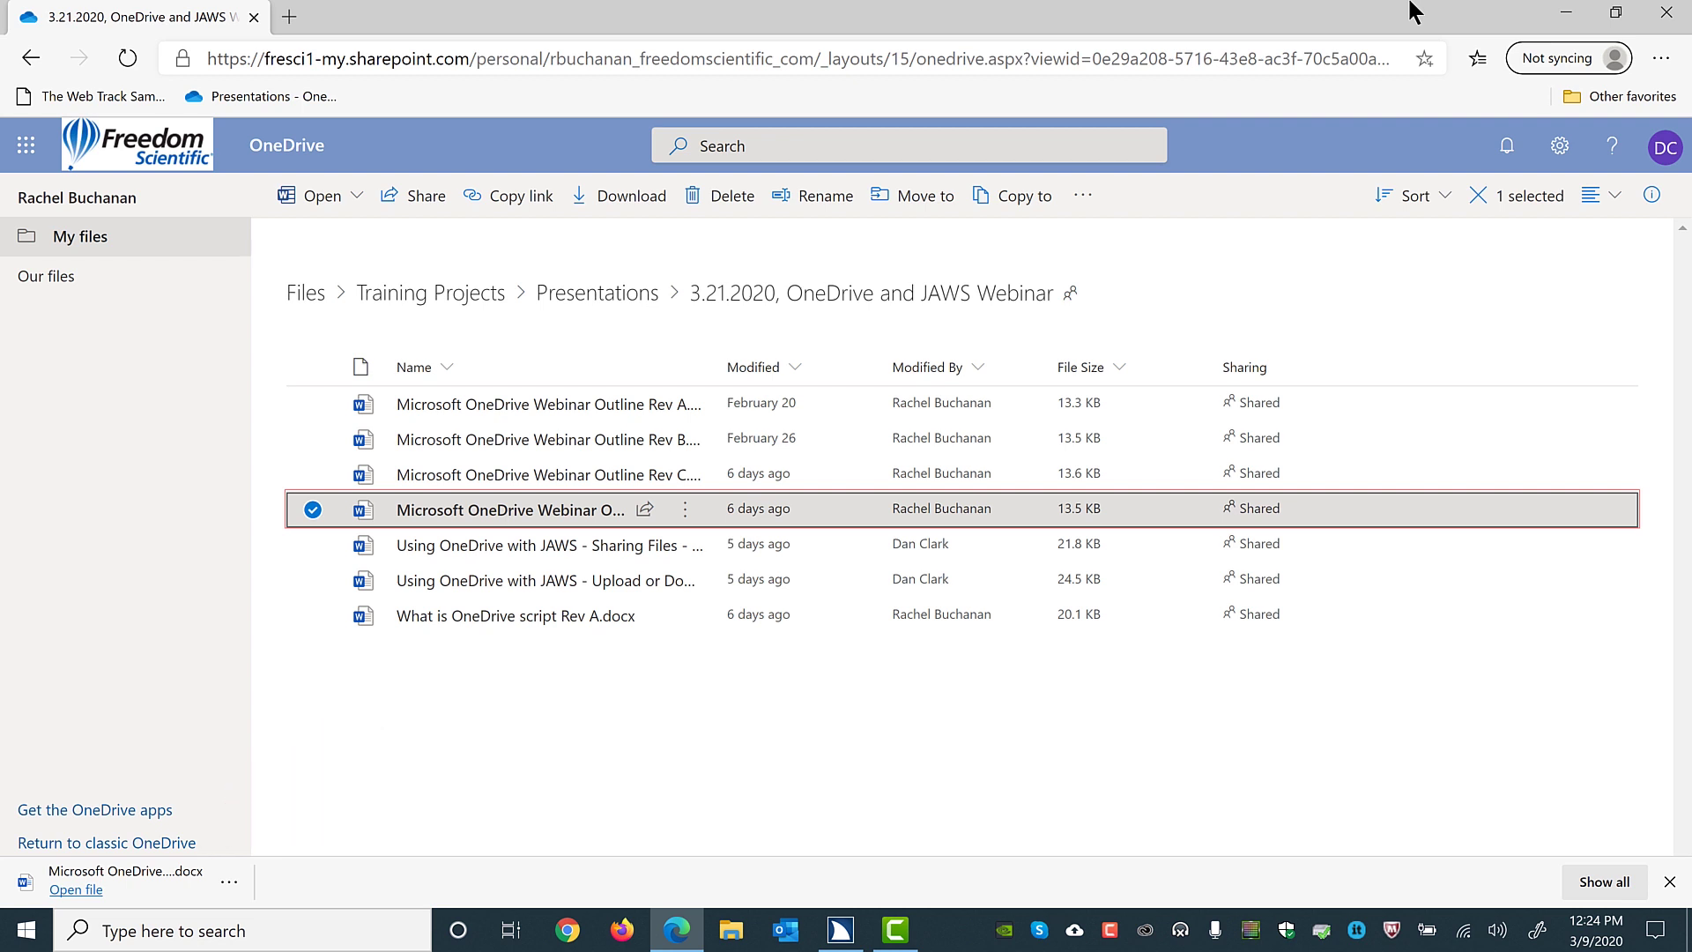
key(shift+F6)
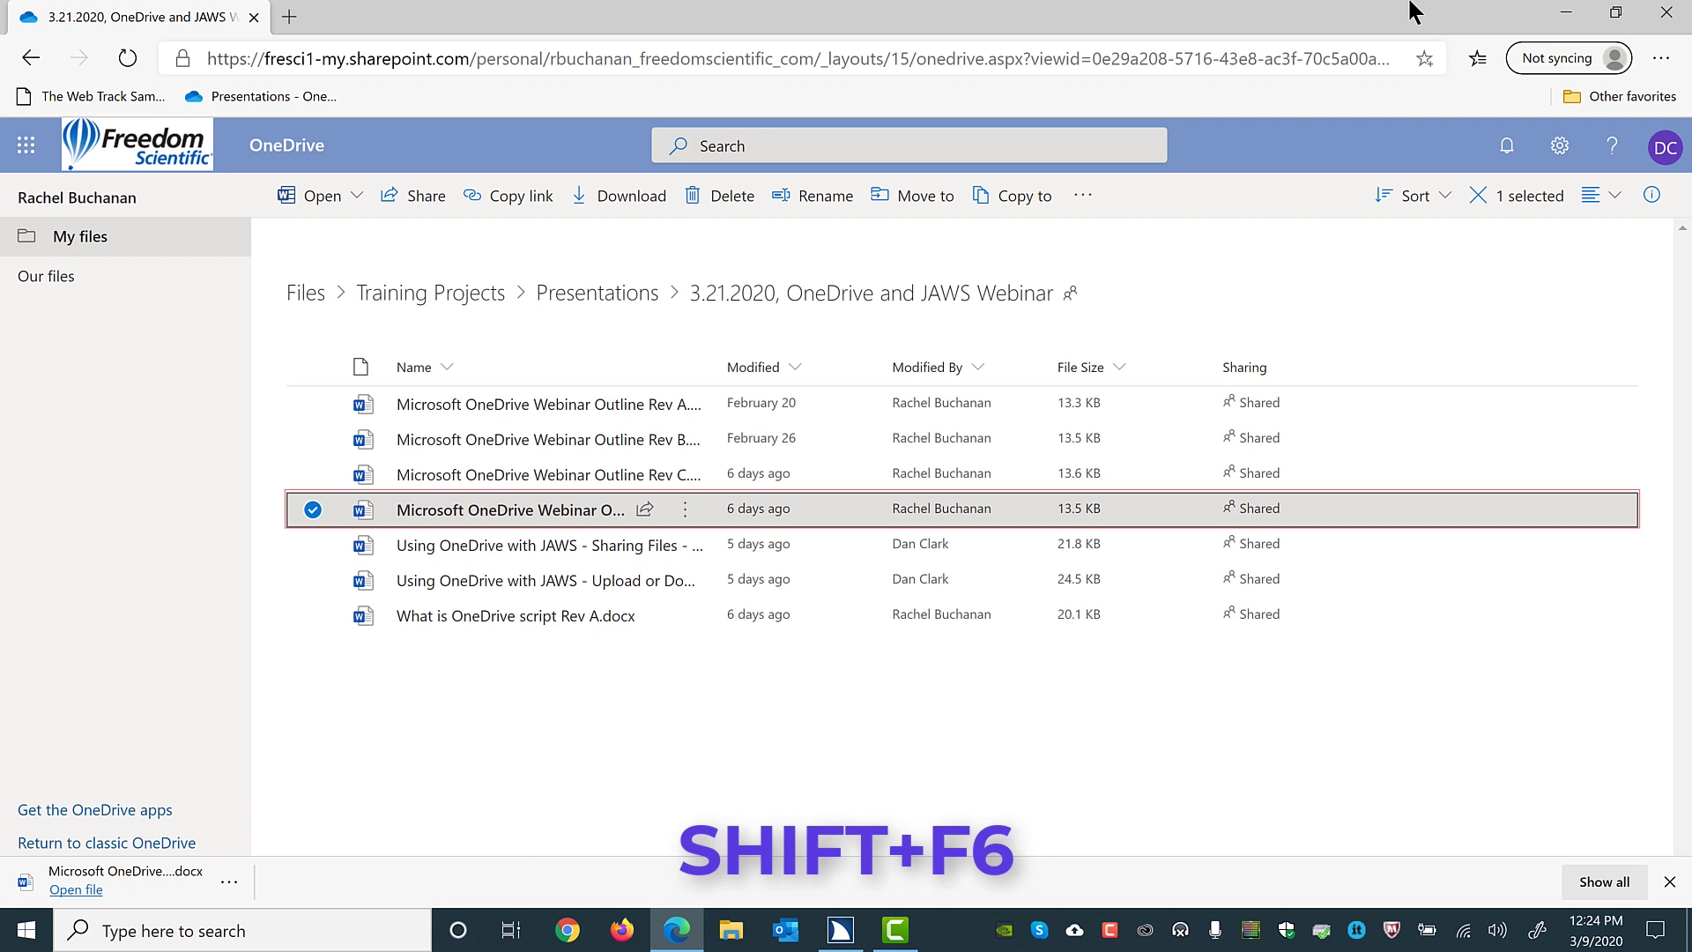
key(F6)
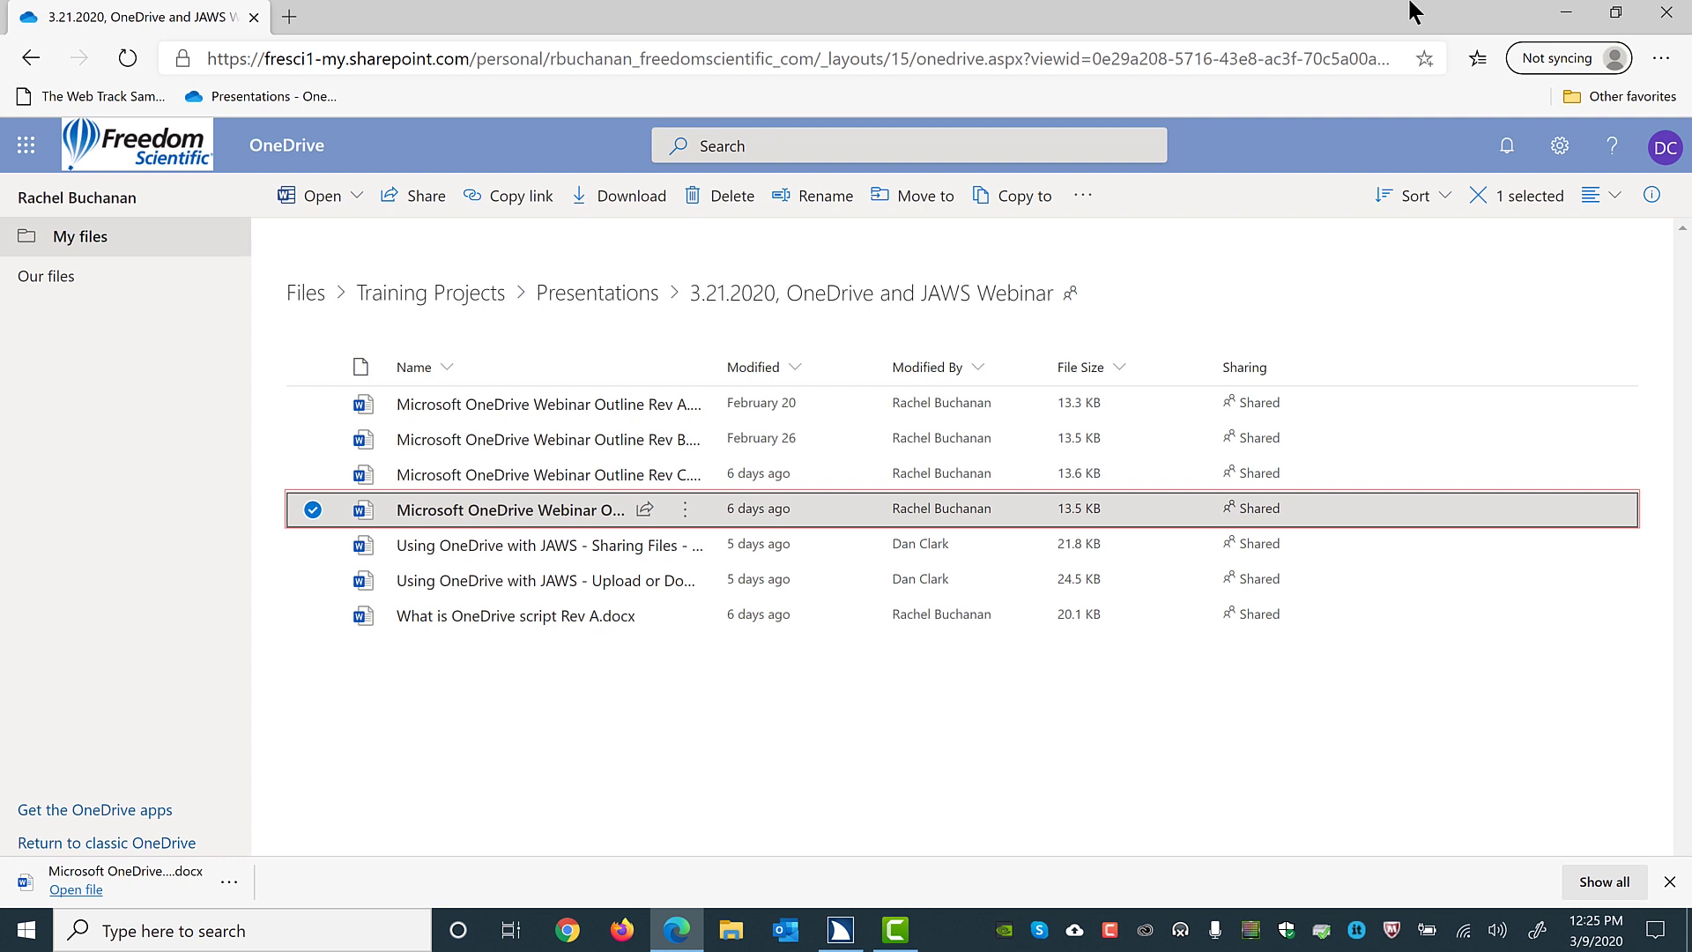
Deselect the Rev D outline and move keyboard focus up to the Upload command
key(space)
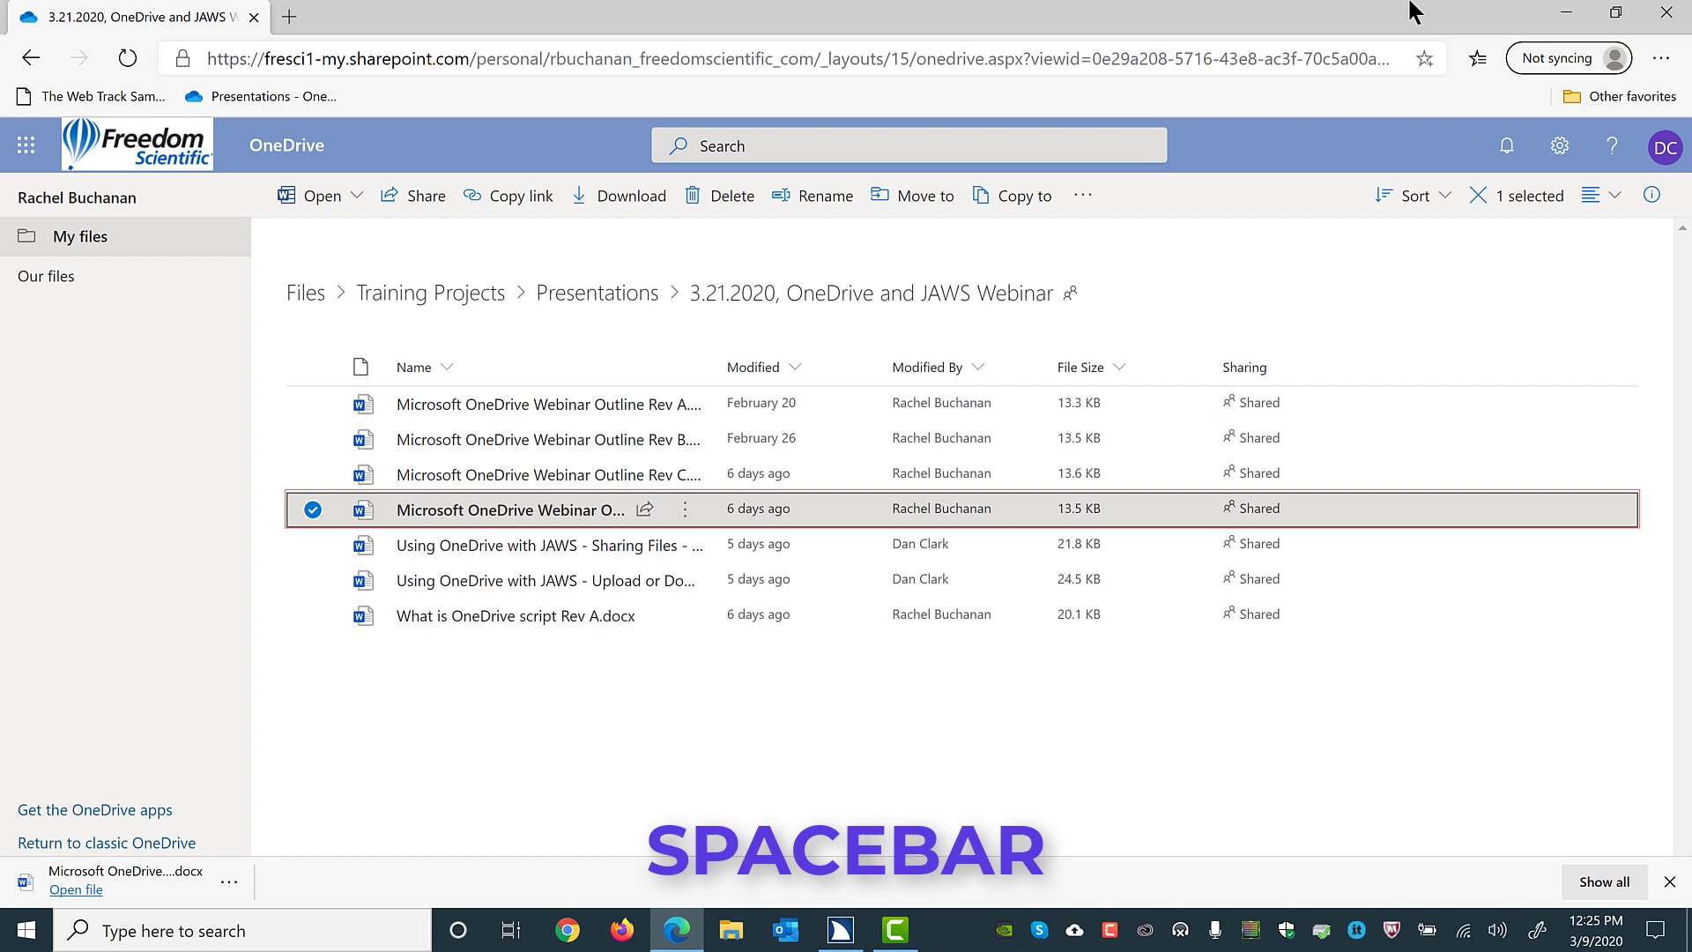
key(space)
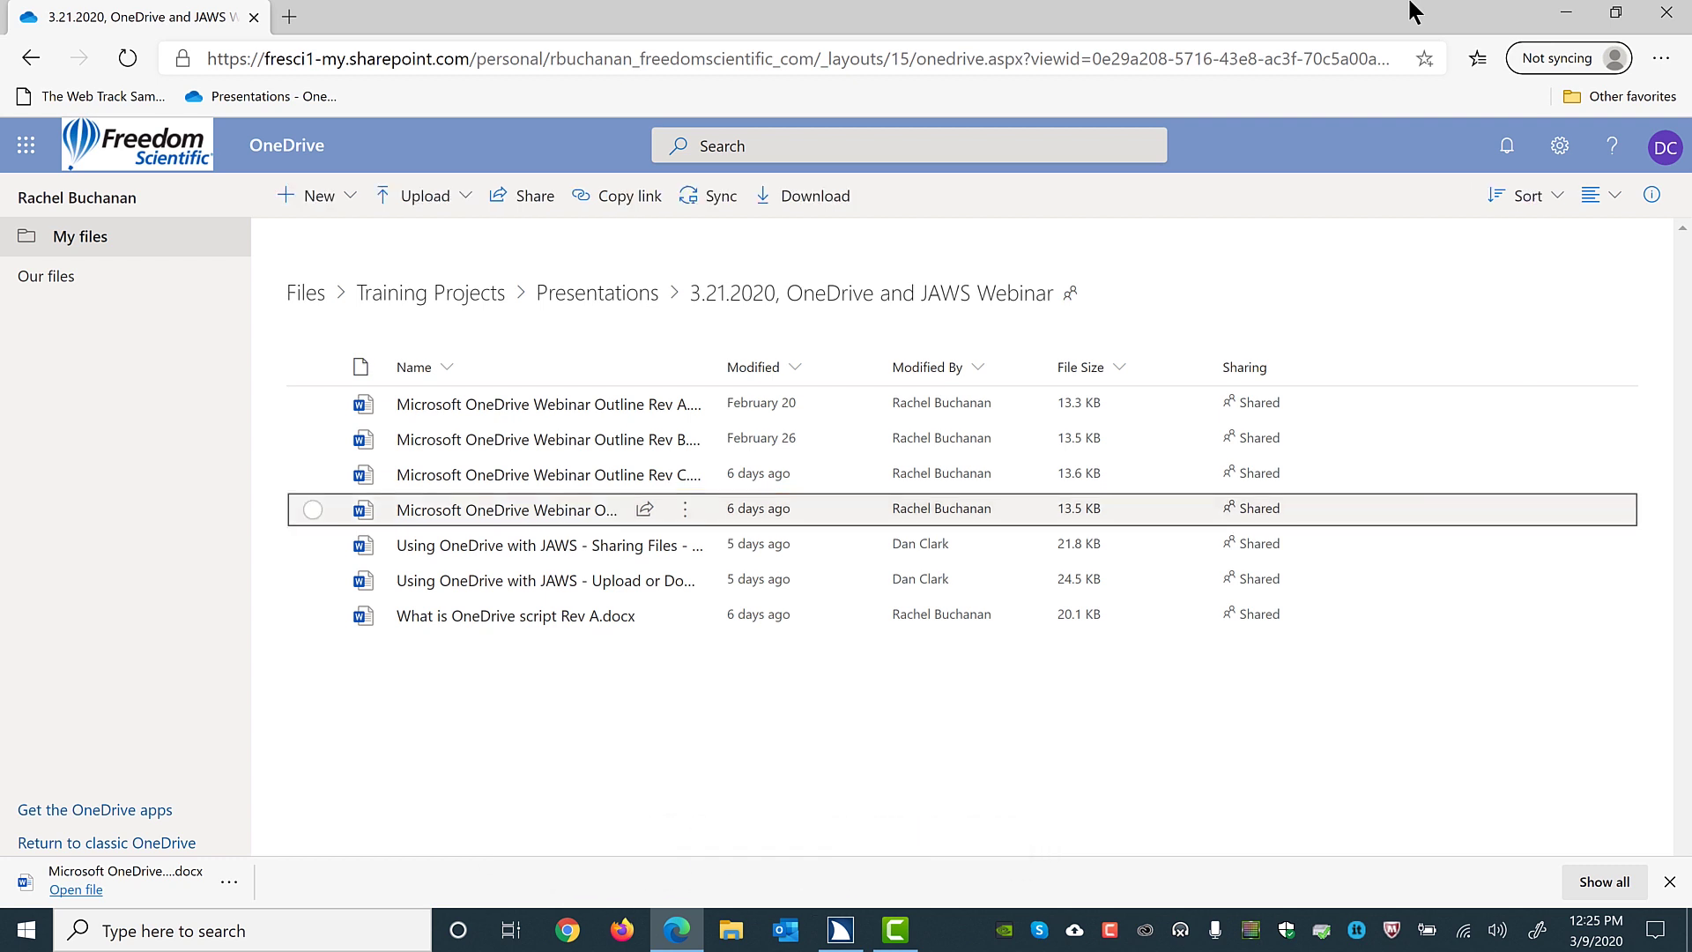
key(shift+Tab)
key(shift+Tab)
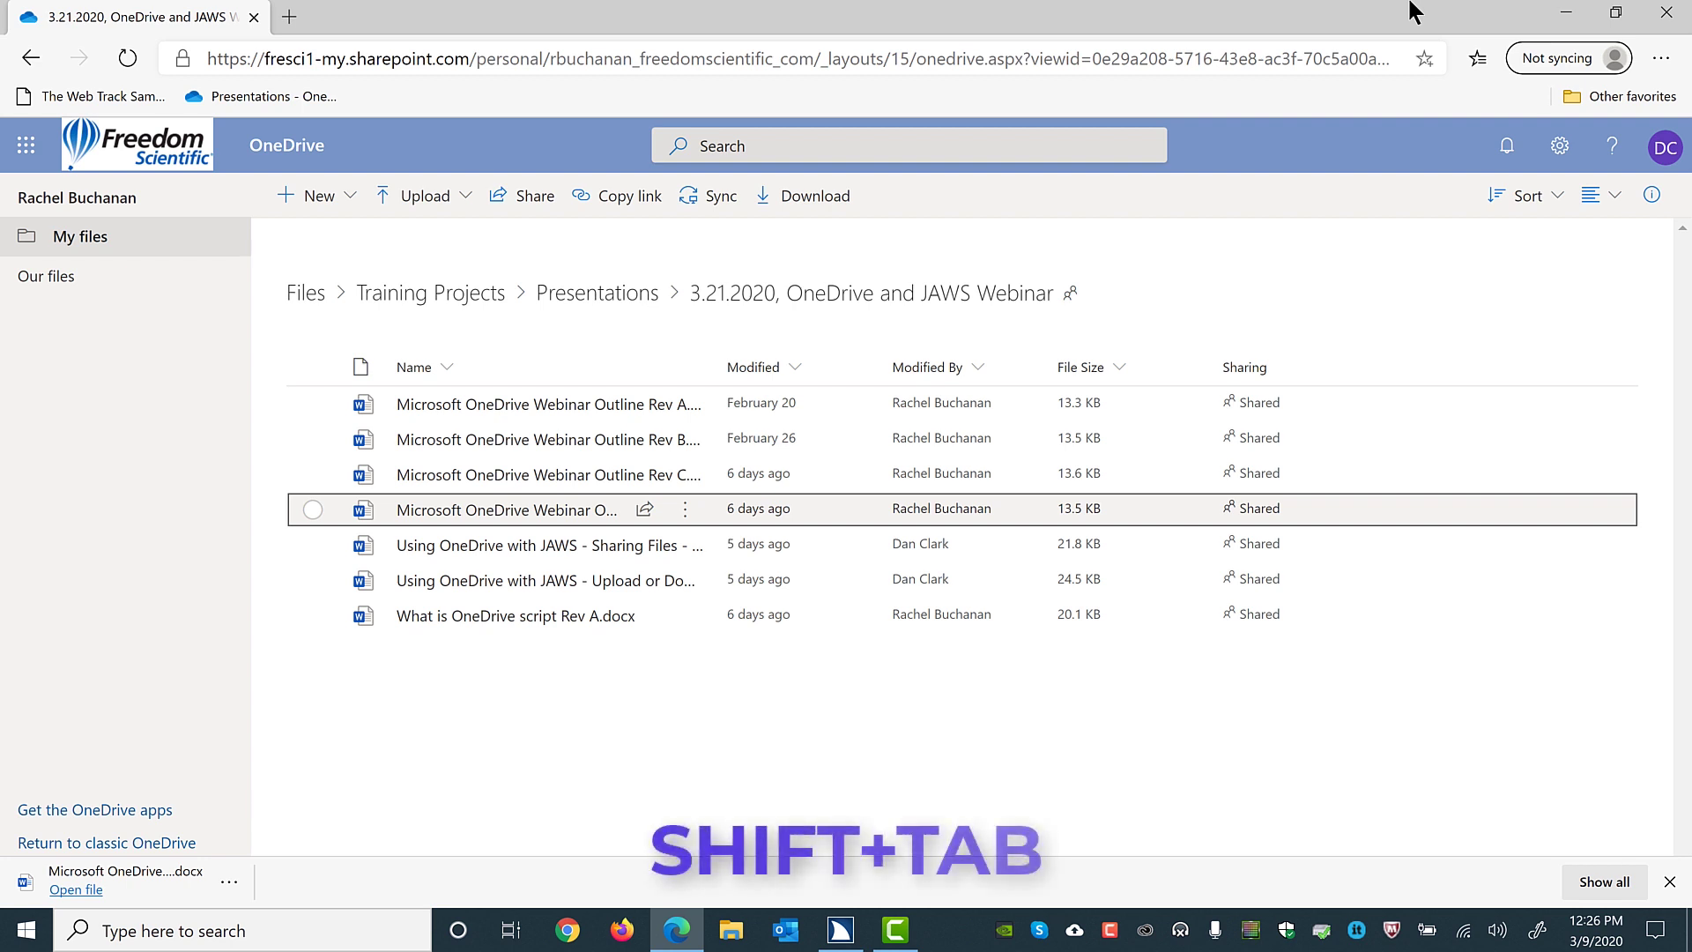
key(shift+Tab)
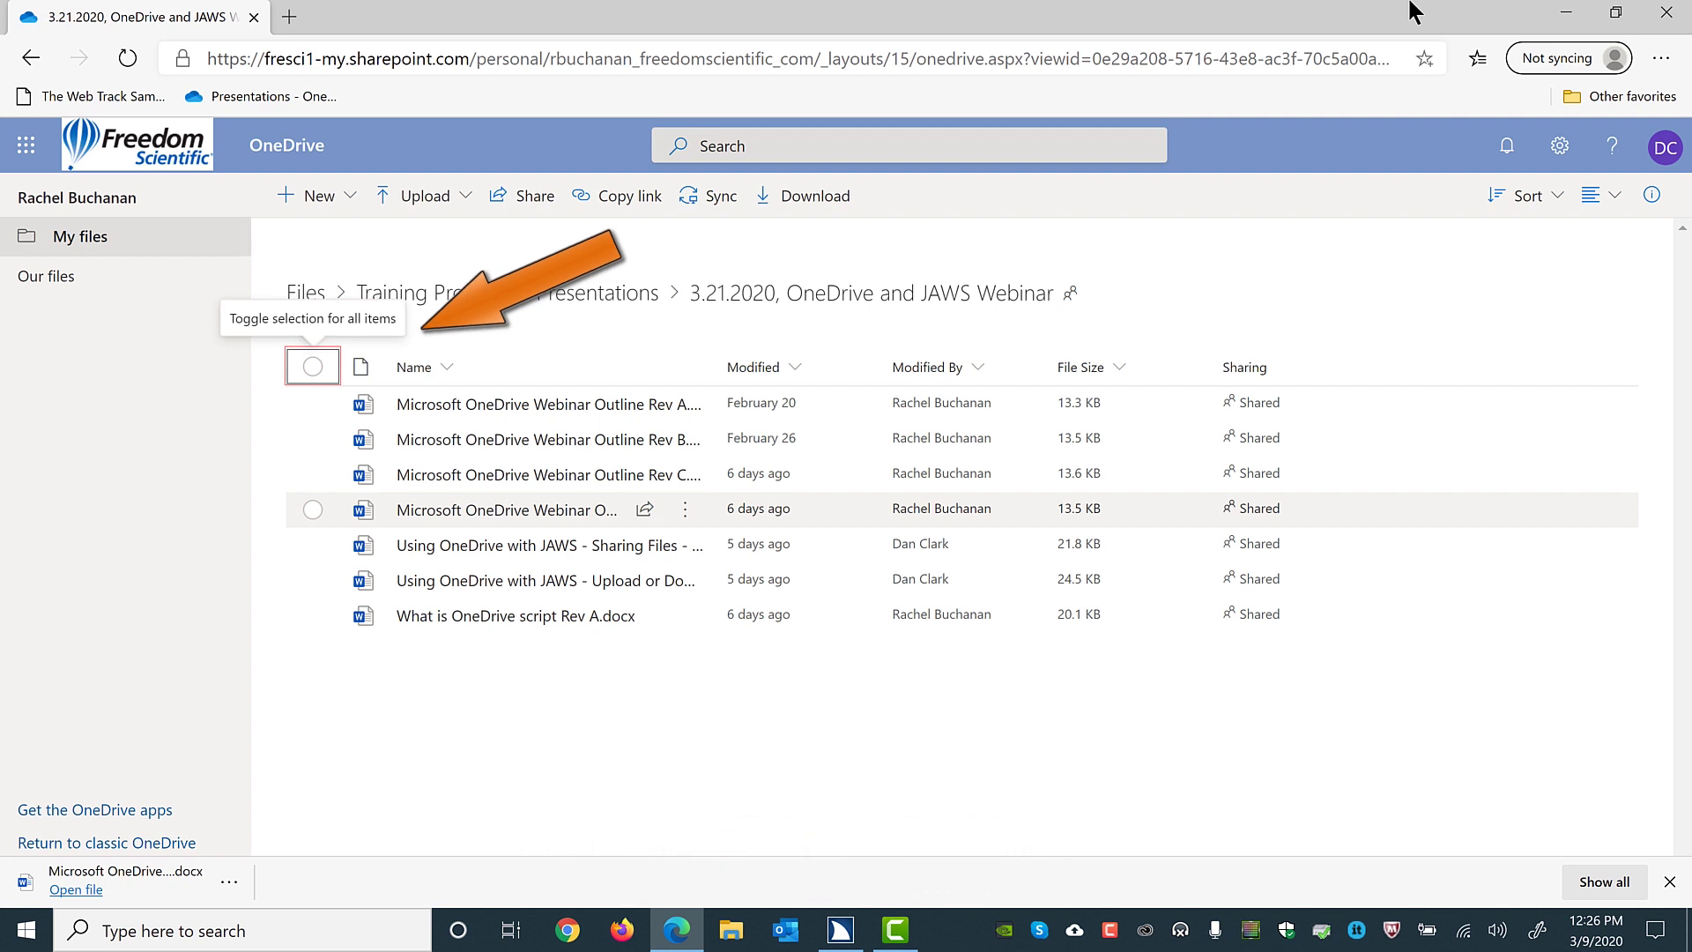
key(shift+Tab)
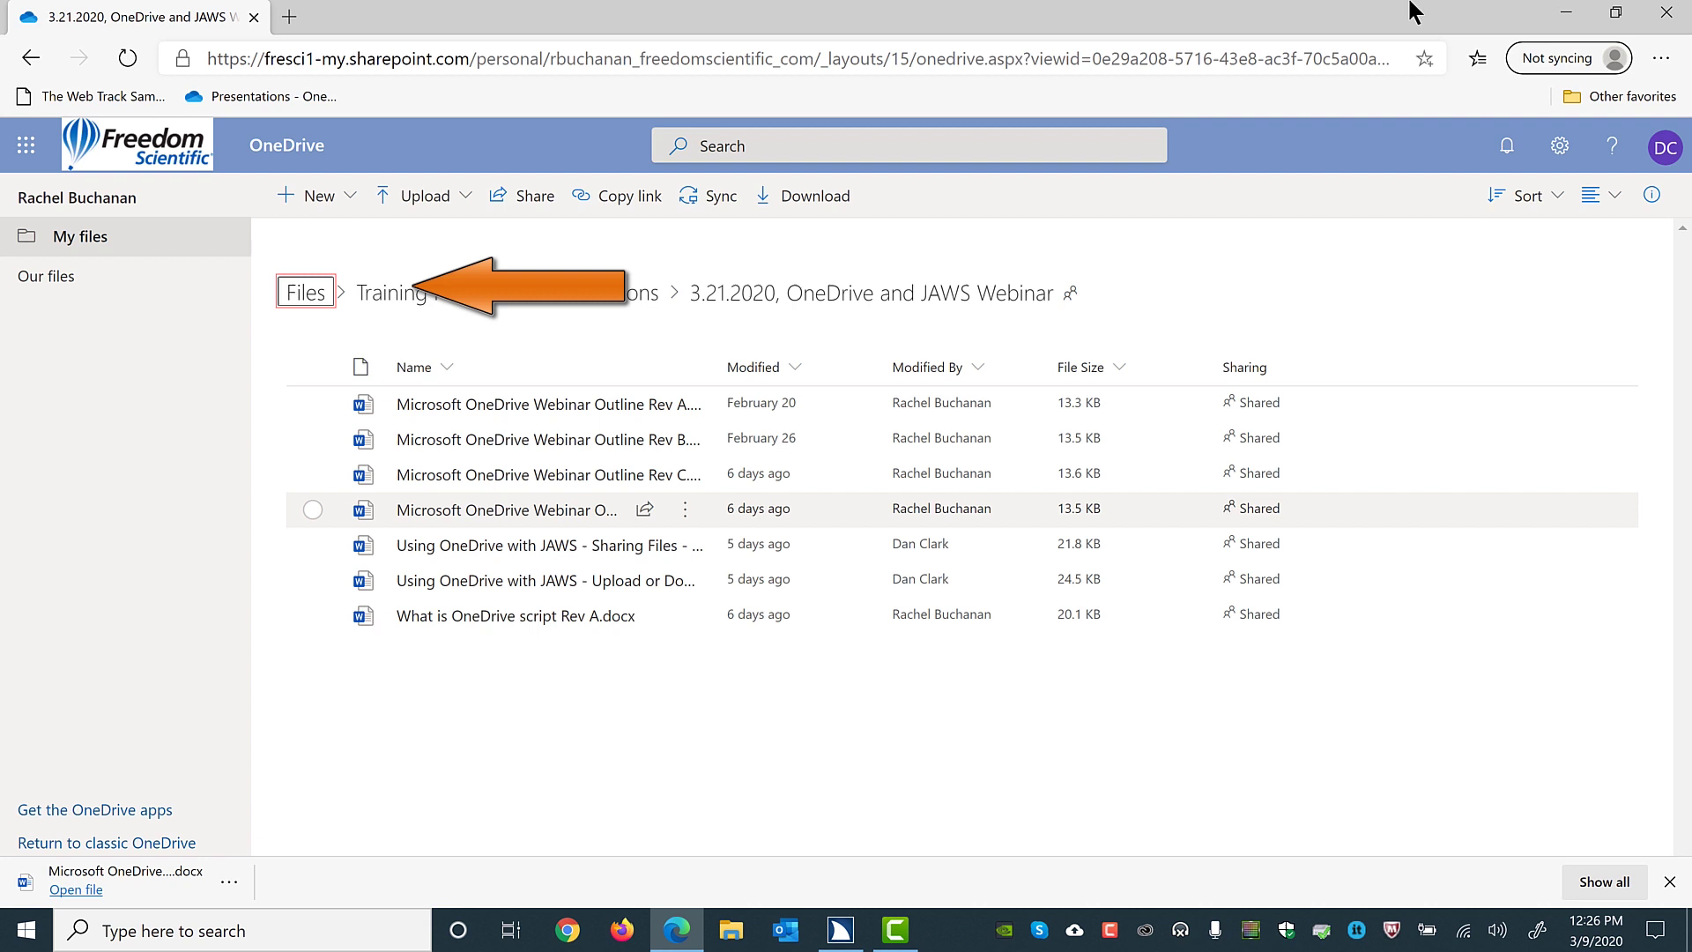
key(shift+Tab)
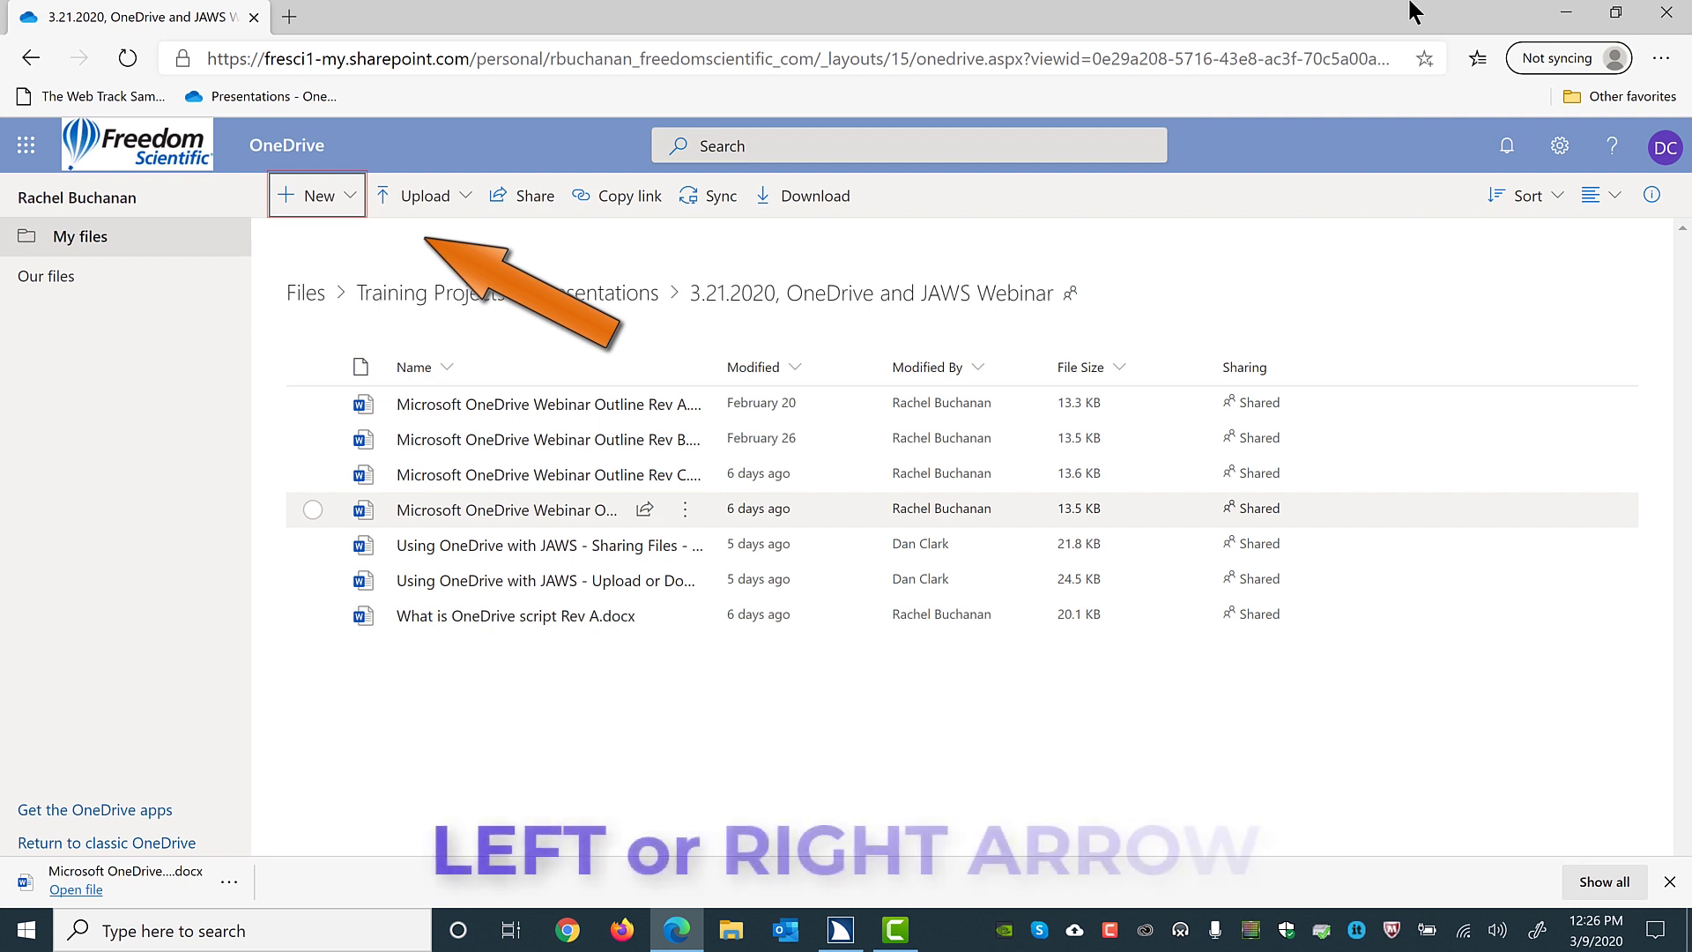
key(Right)
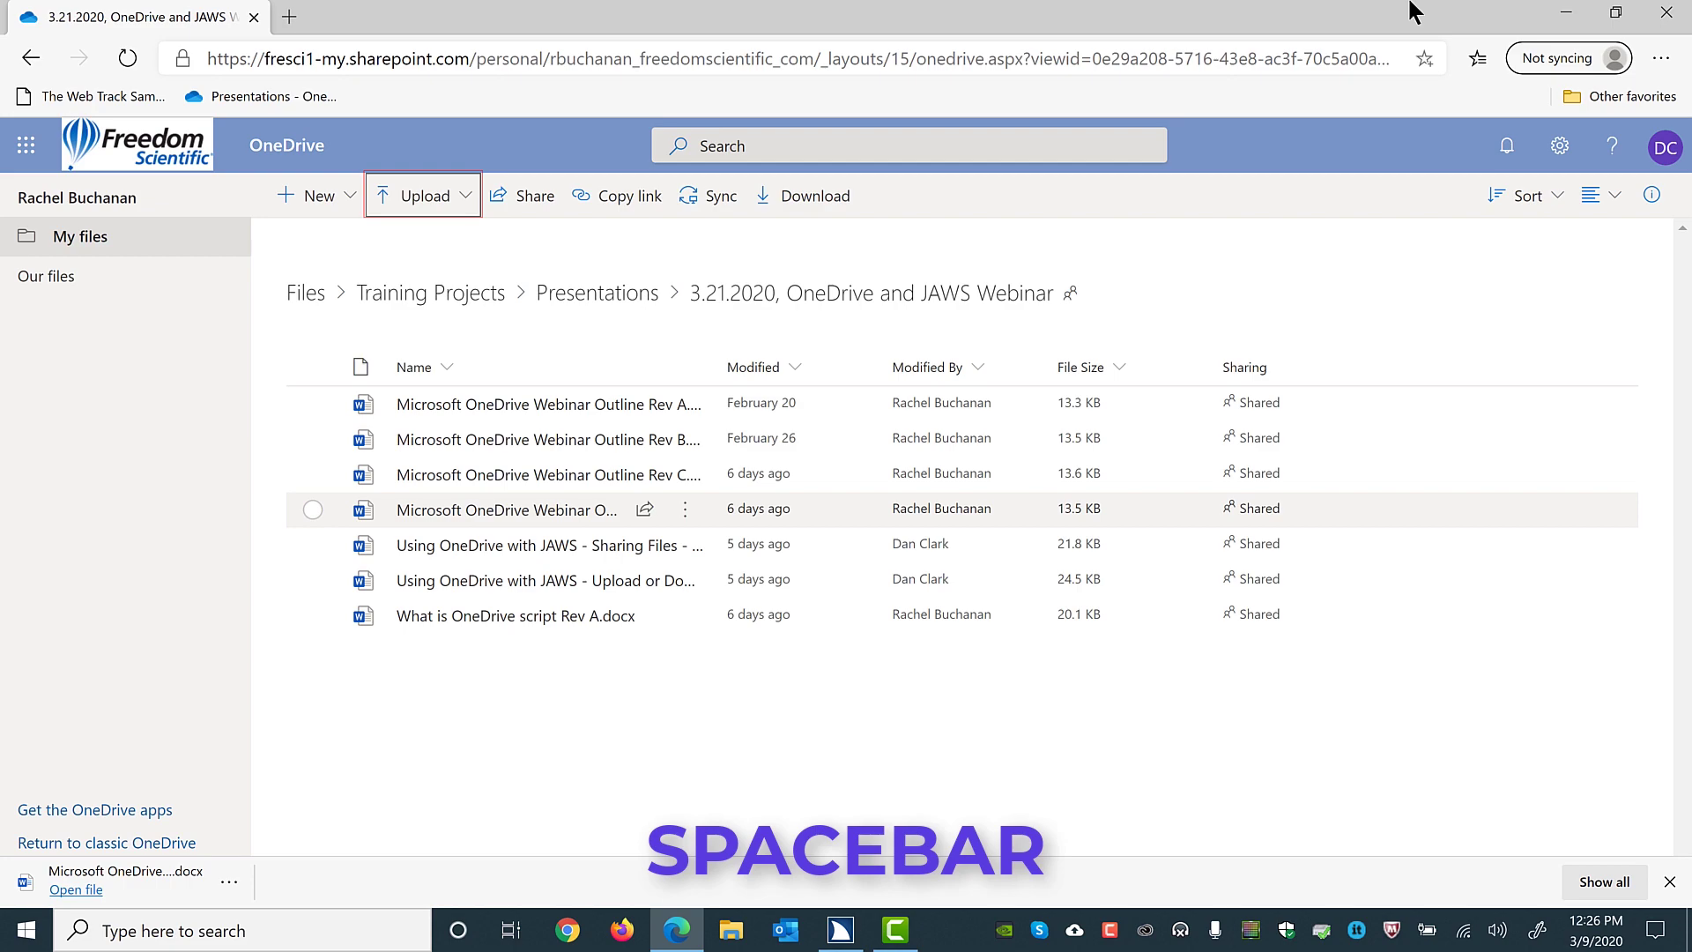
Choose Upload > Files to launch the Windows Open dialog
key(space)
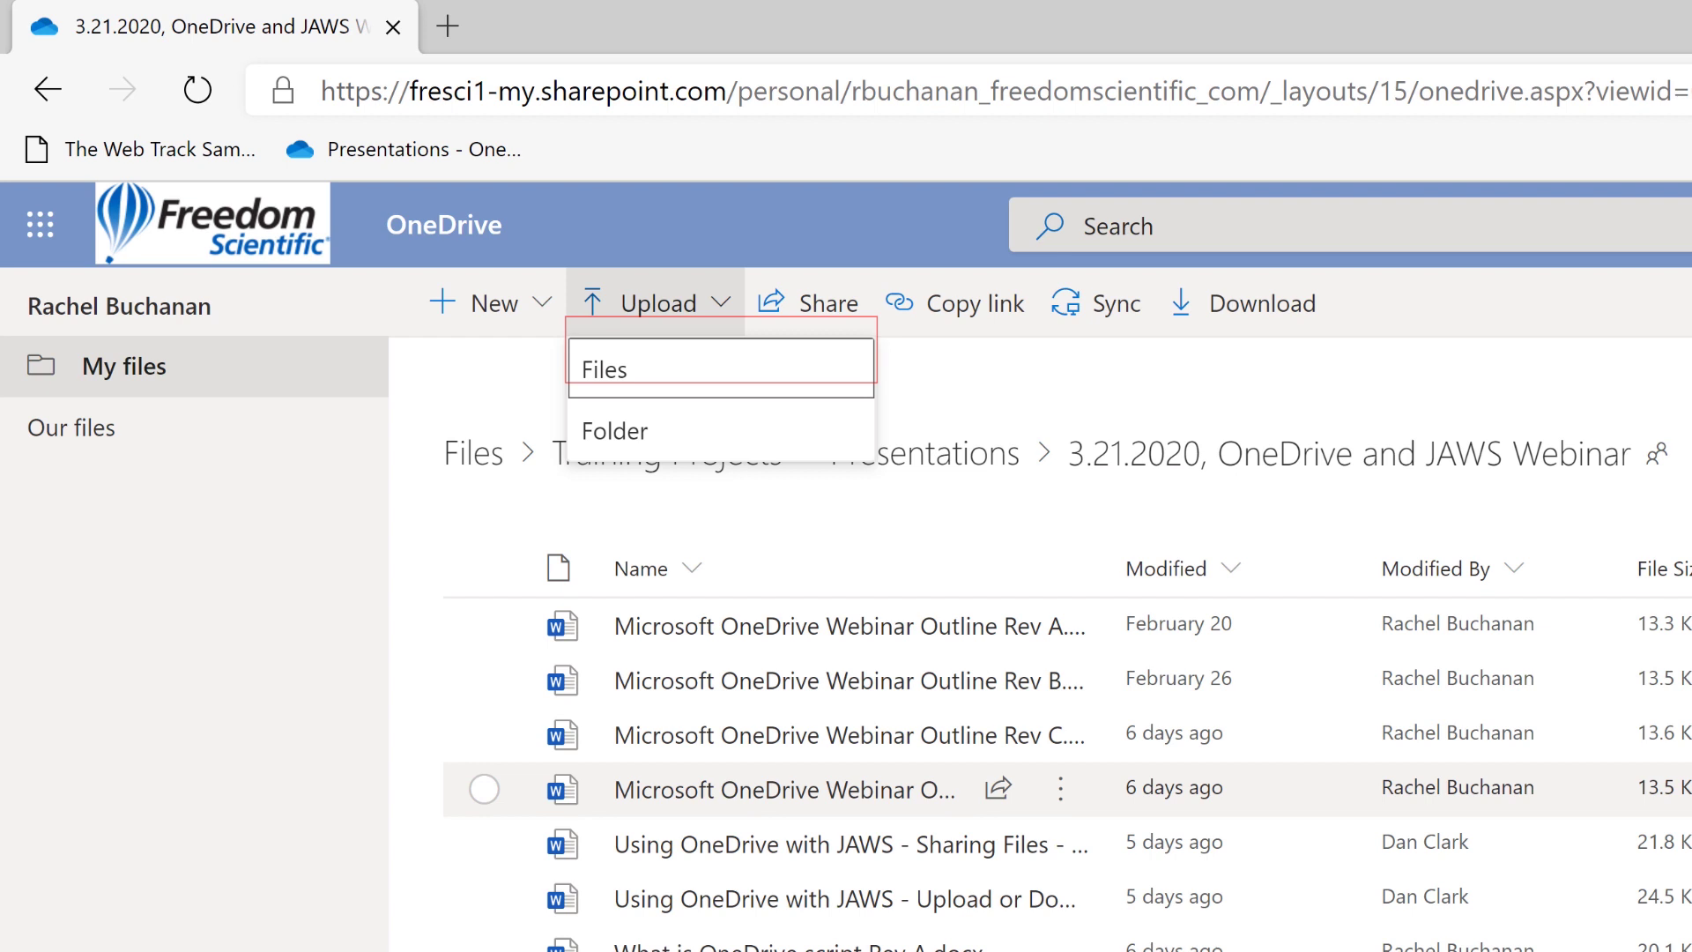
key(Down)
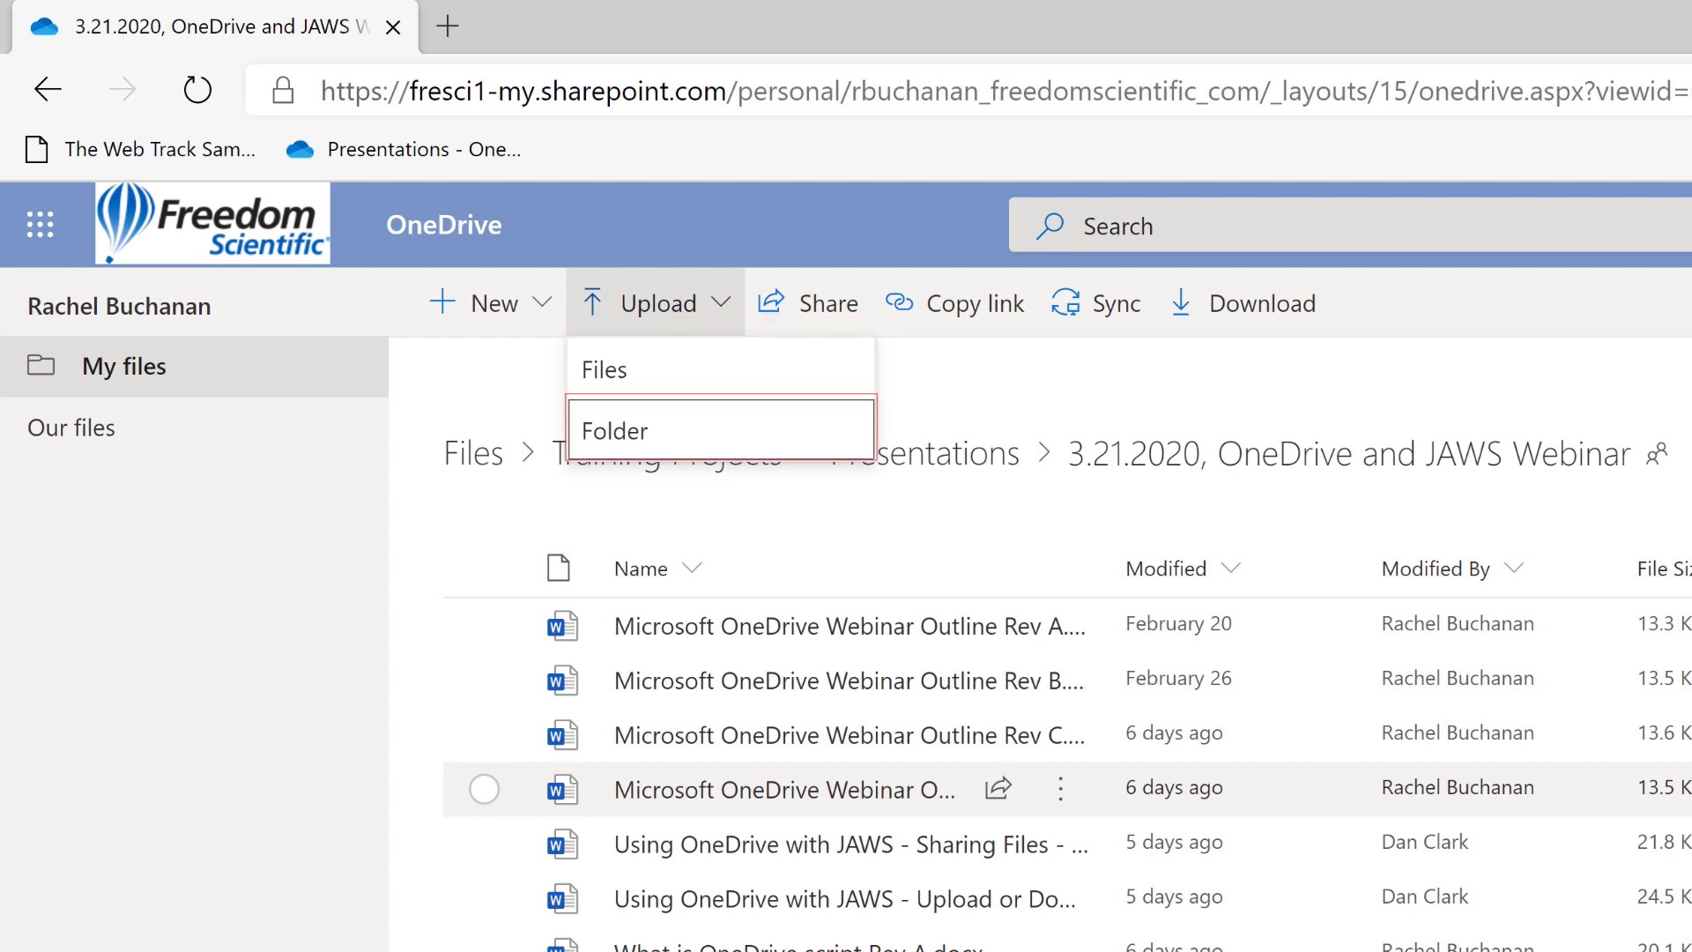
key(Up)
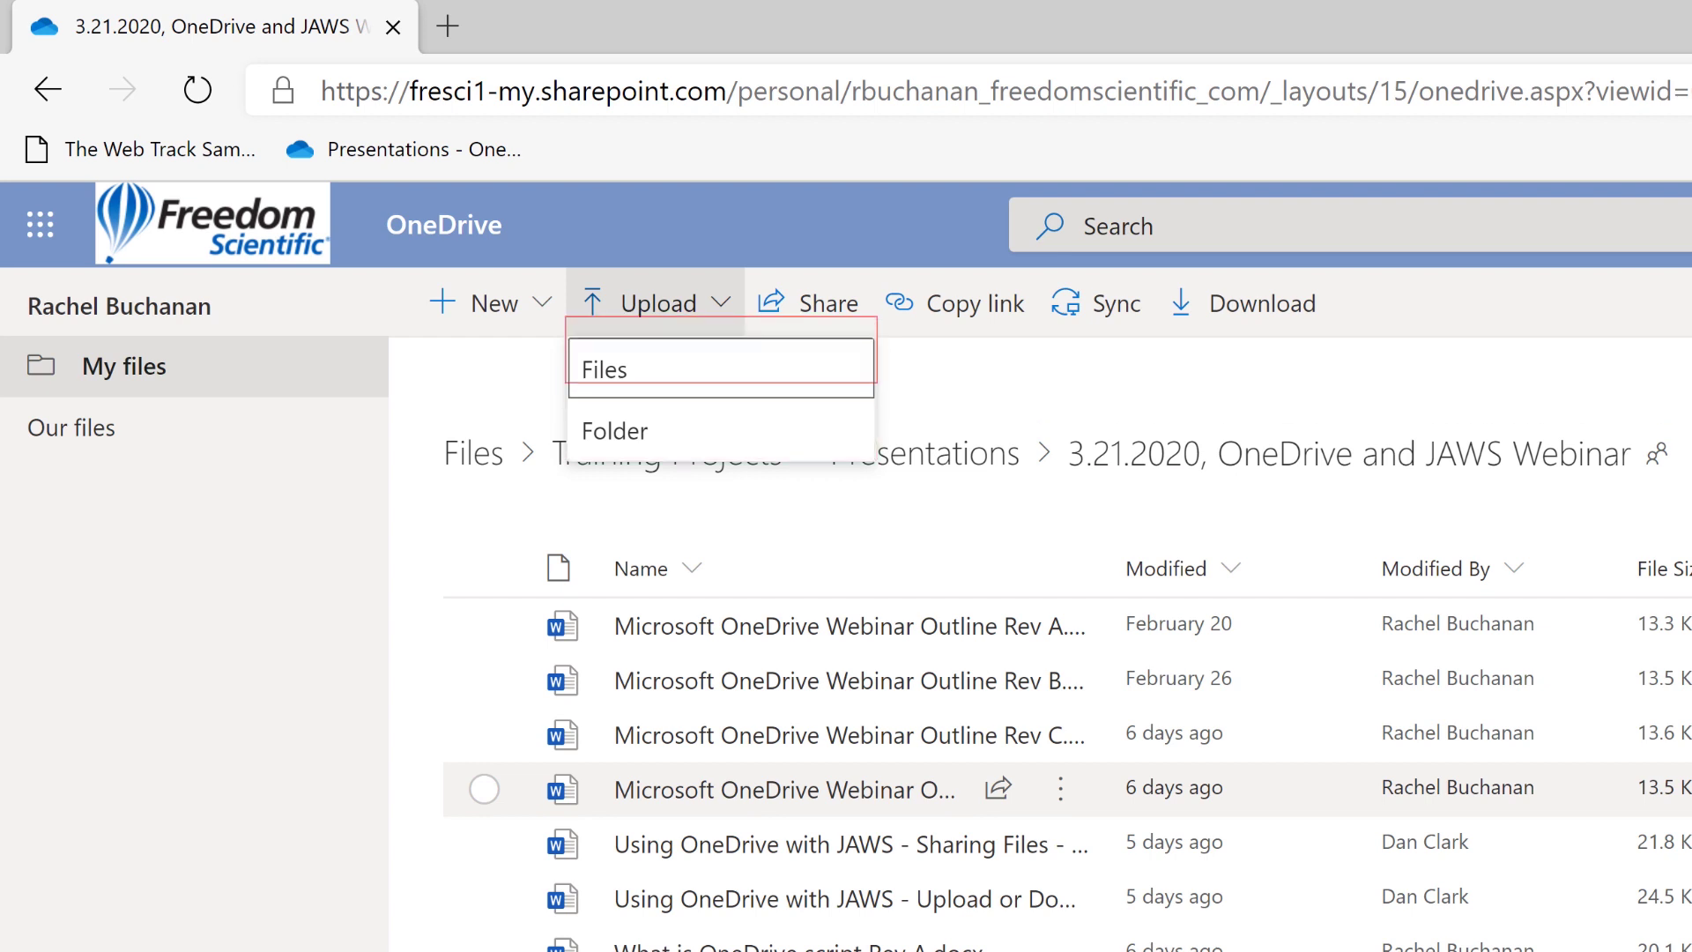
key(space)
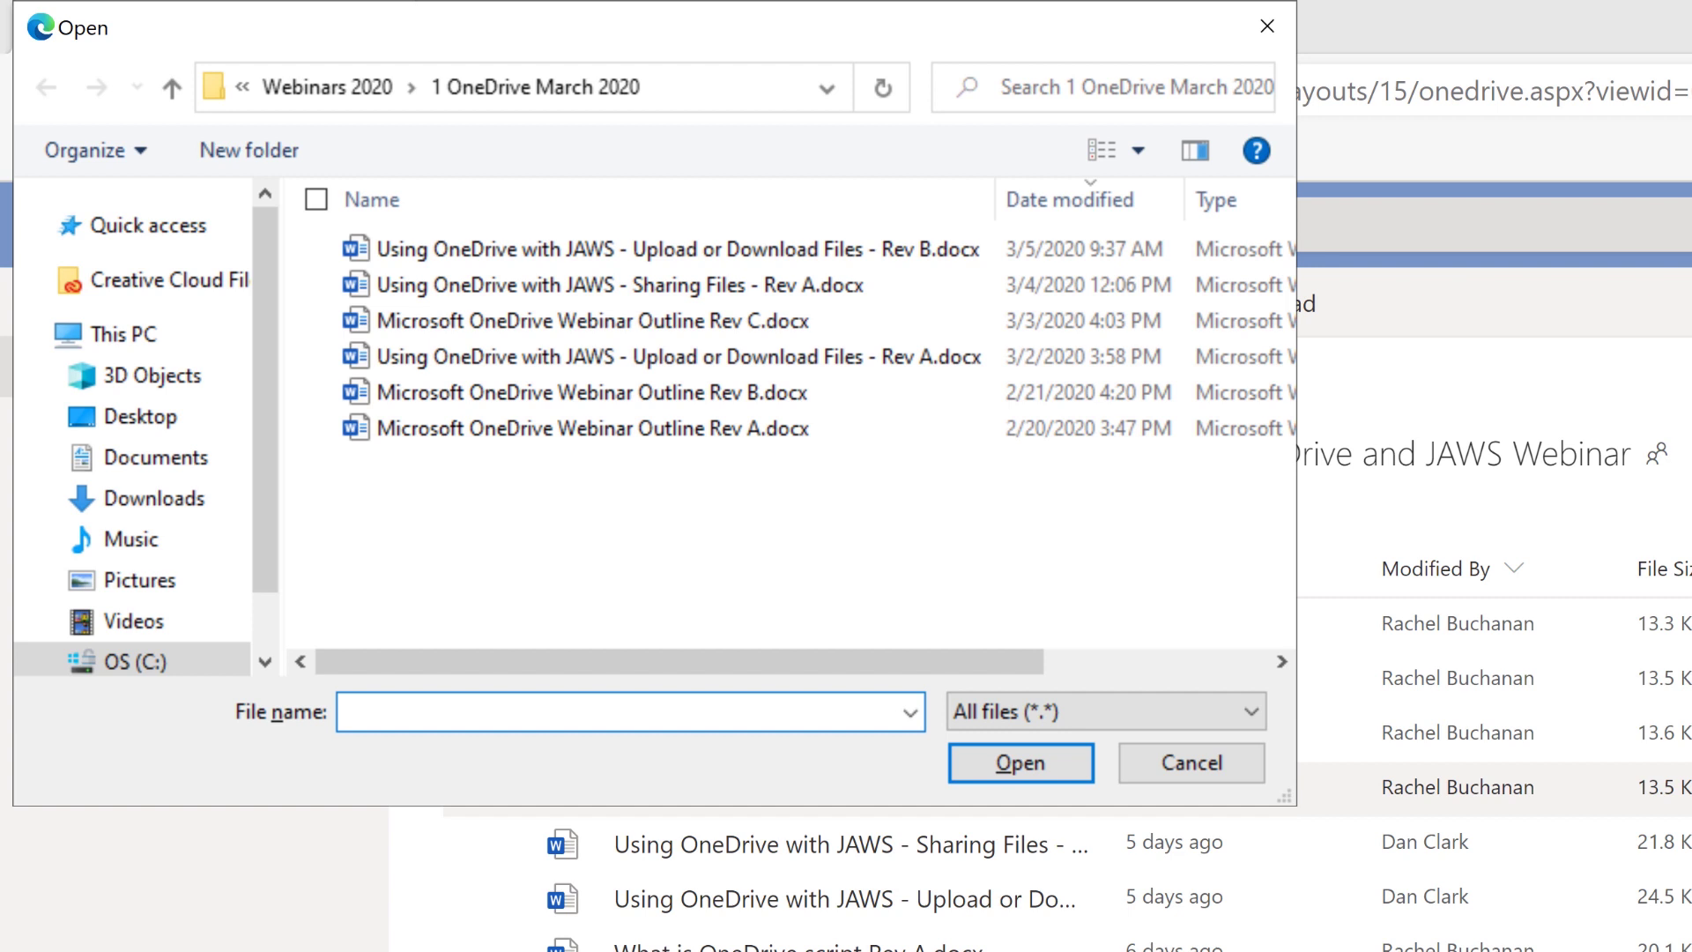
Cancel the Windows Open dialog without uploading any files
key(Escape)
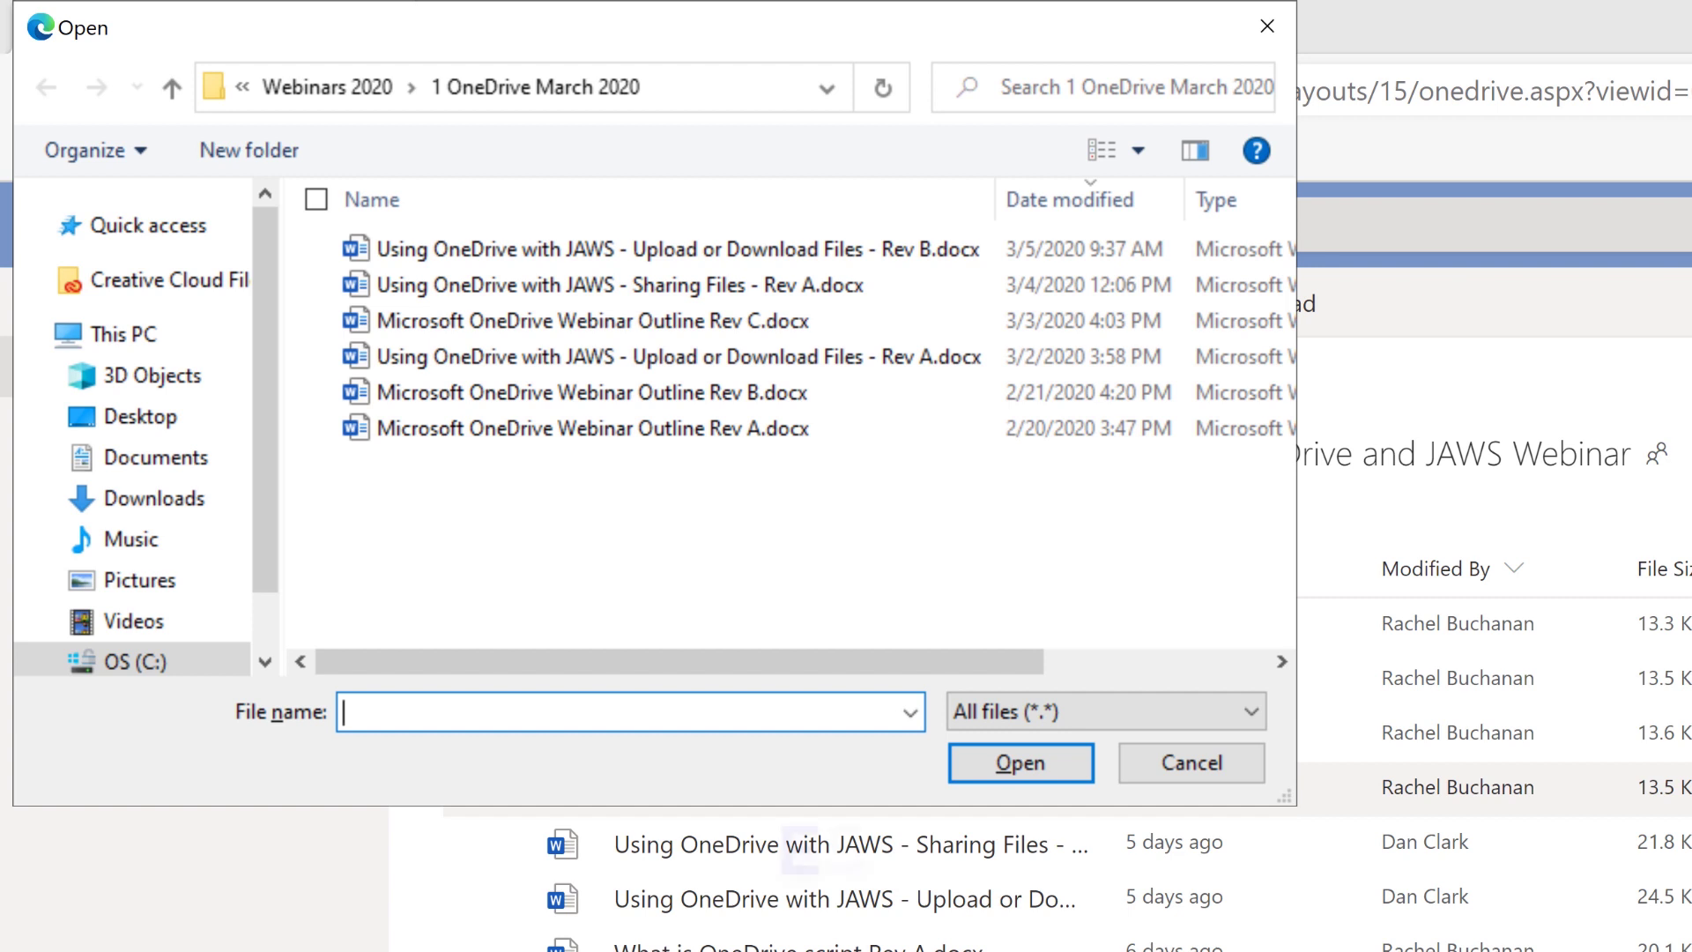